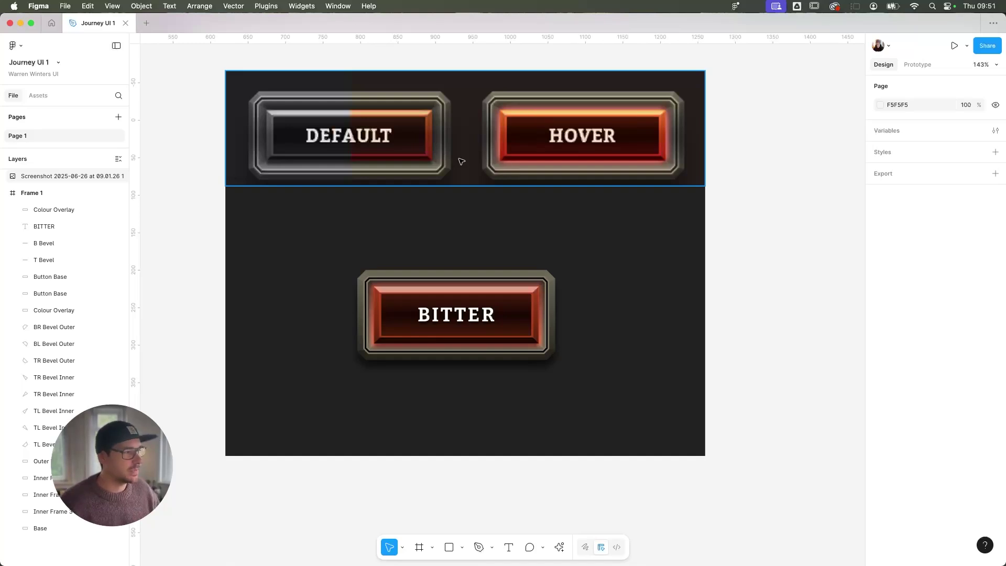
Try removing the red colour overlay from the centre of the BITTER button, and restore it.
click(448, 297)
drag(448, 297, 524, 295)
key(ctrl+x)
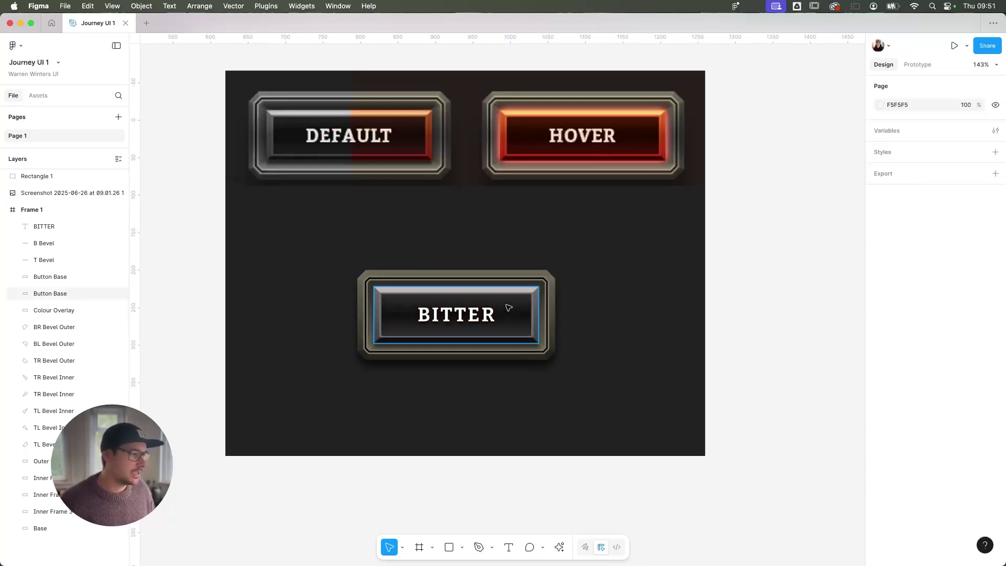
key(ctrl+v)
key(super+z)
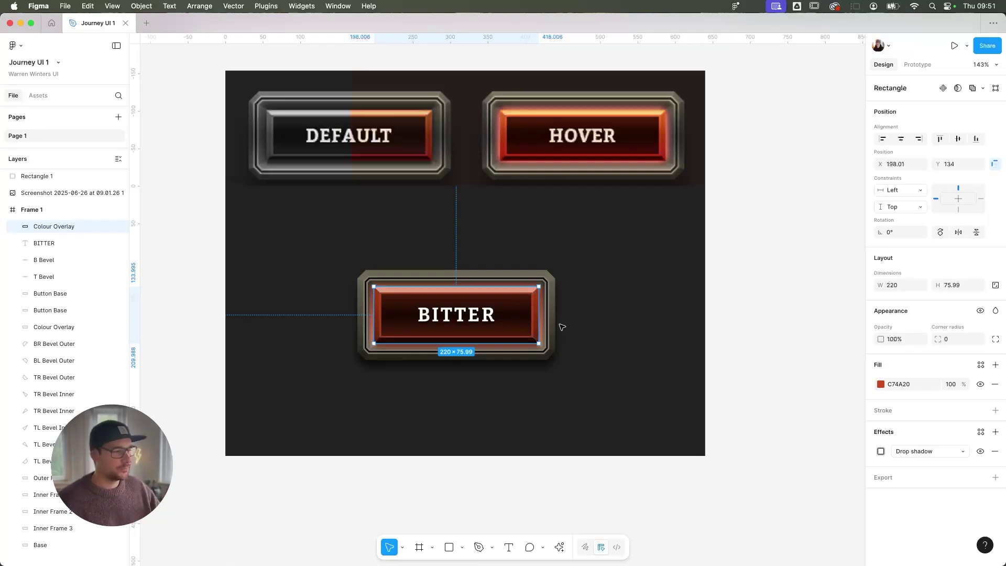
Try moving both colour overlays off the BITTER button and filling its top bevel with FAC68D sampled from the DEFAULT reference's orange edge.
drag(530, 322, 472, 288)
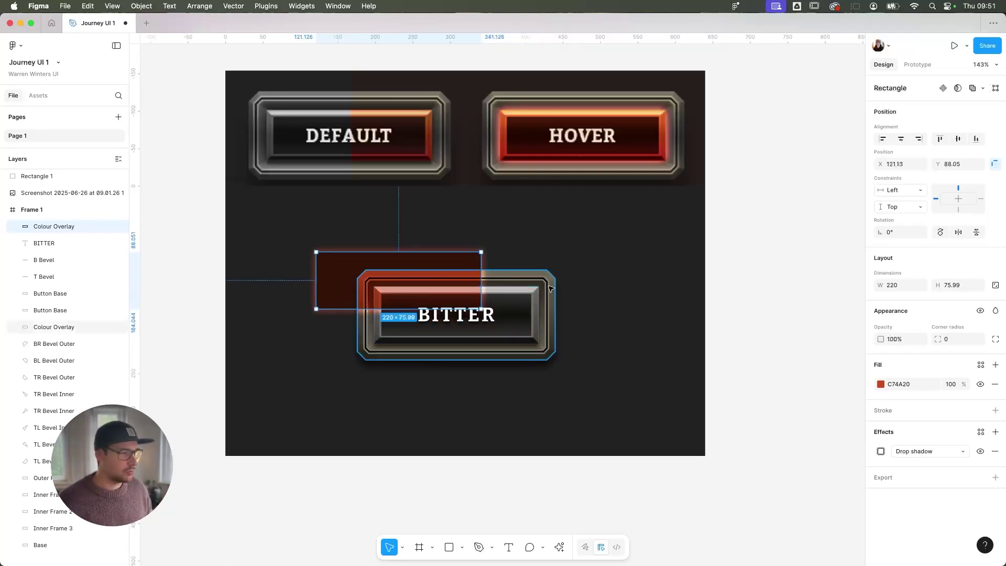
drag(550, 288, 443, 215)
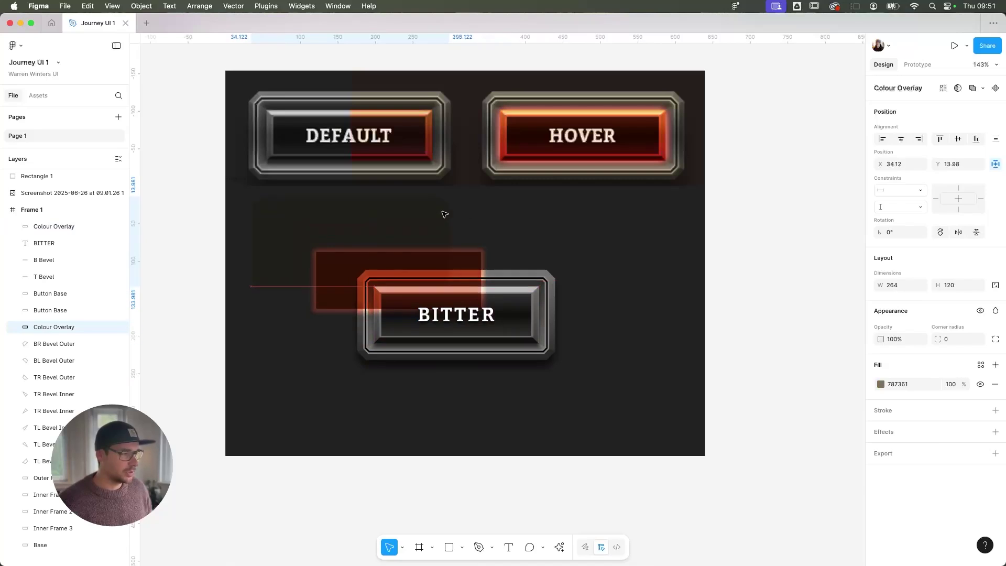
click(531, 293)
click(881, 385)
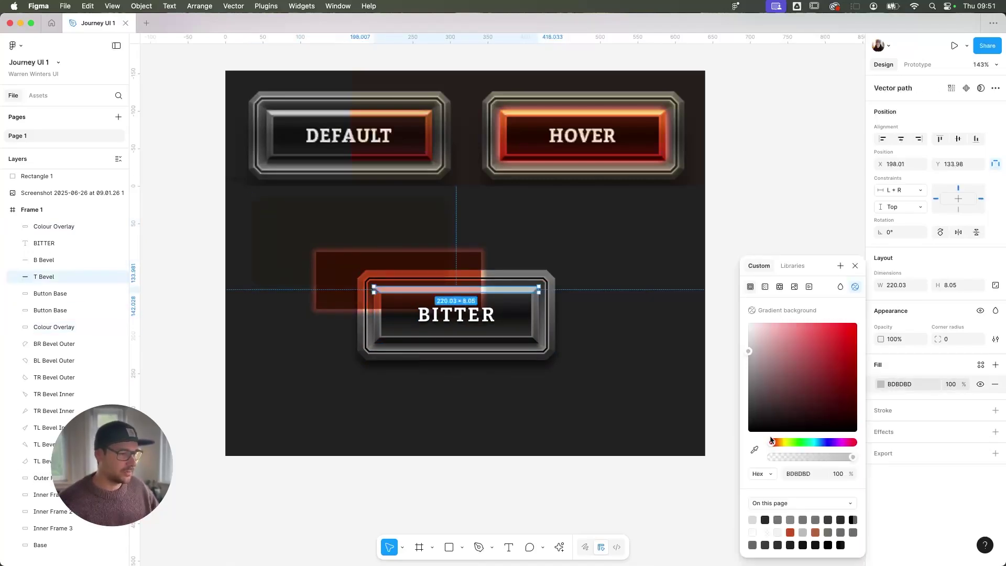
click(754, 449)
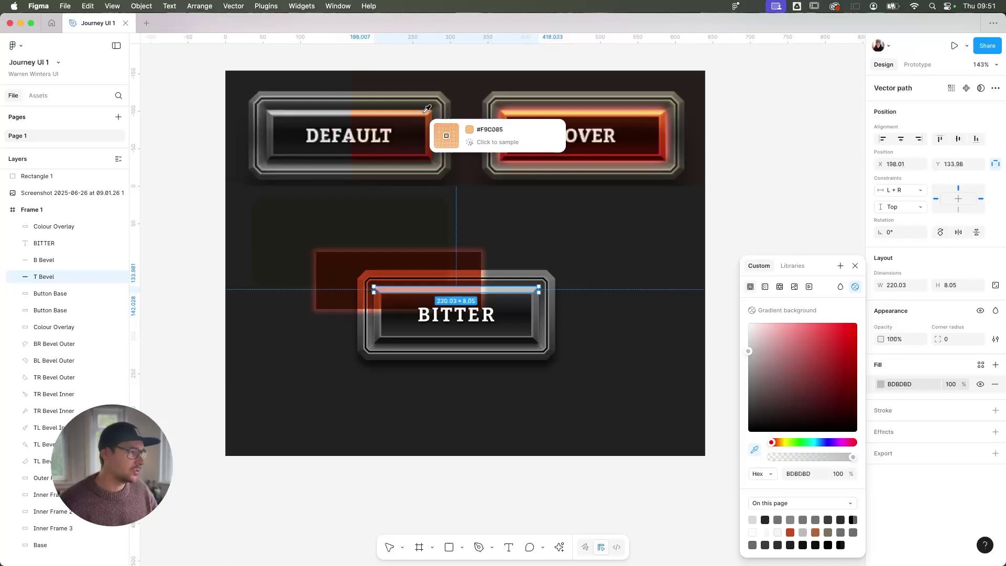
click(425, 115)
click(854, 266)
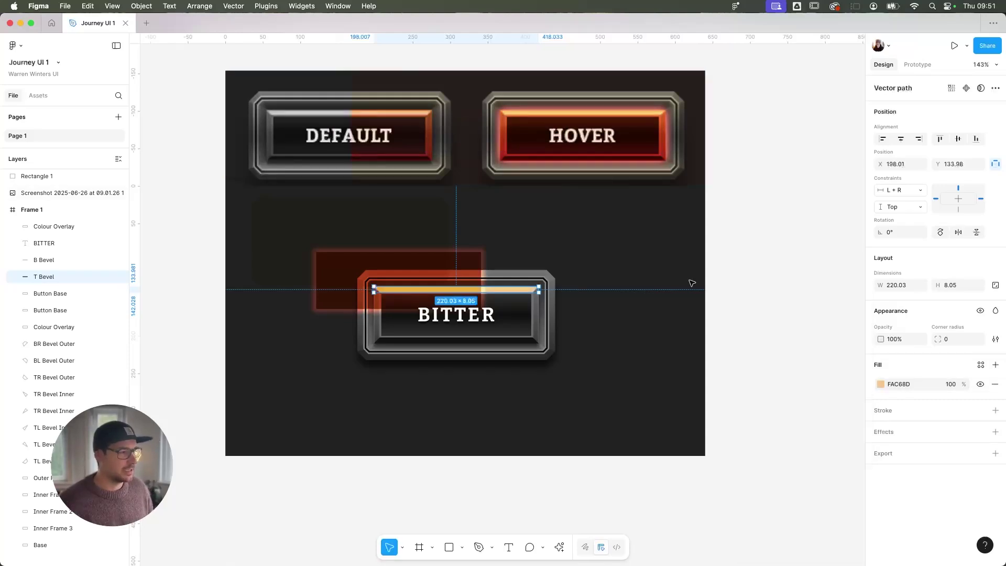
click(474, 257)
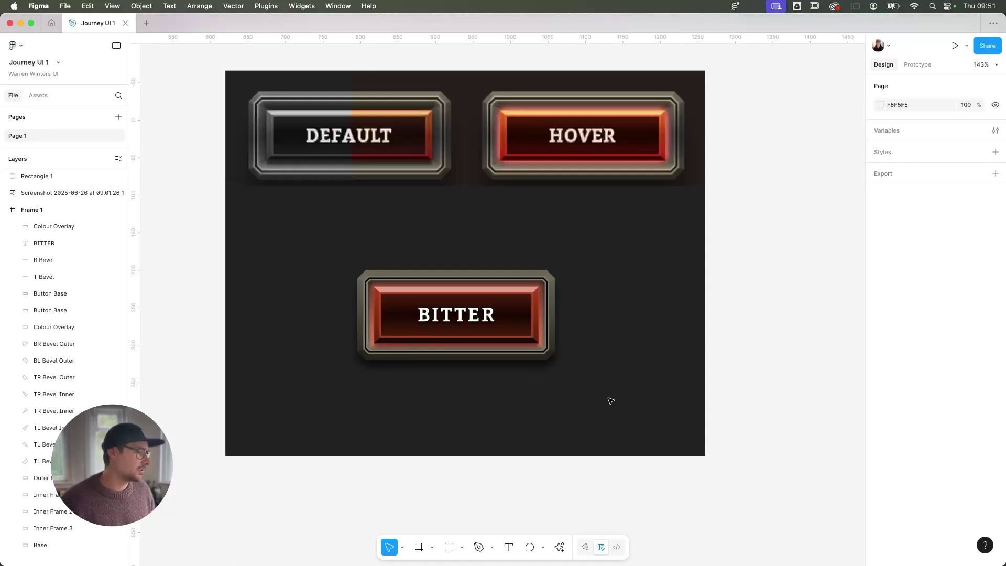
drag(608, 399, 353, 259)
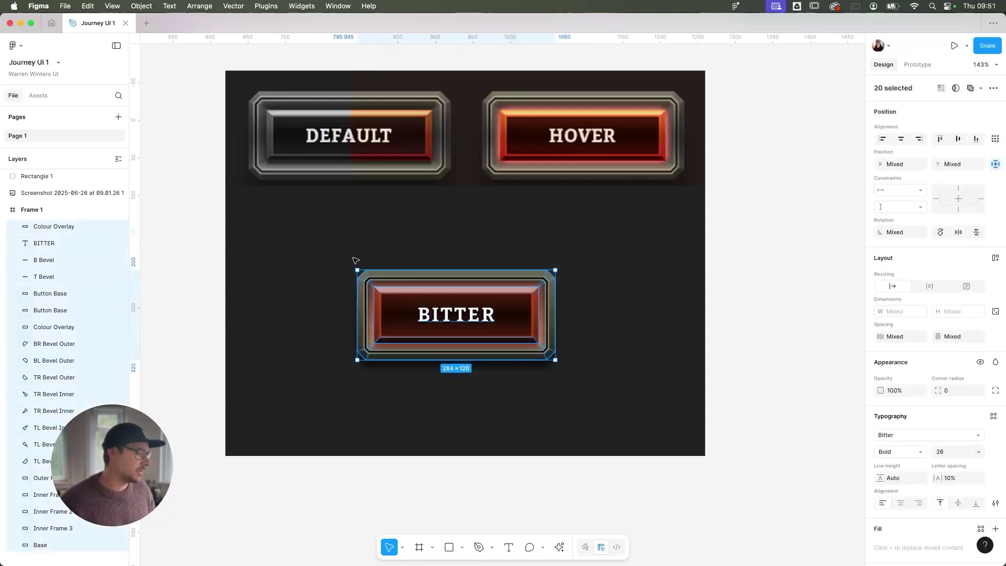
click(747, 395)
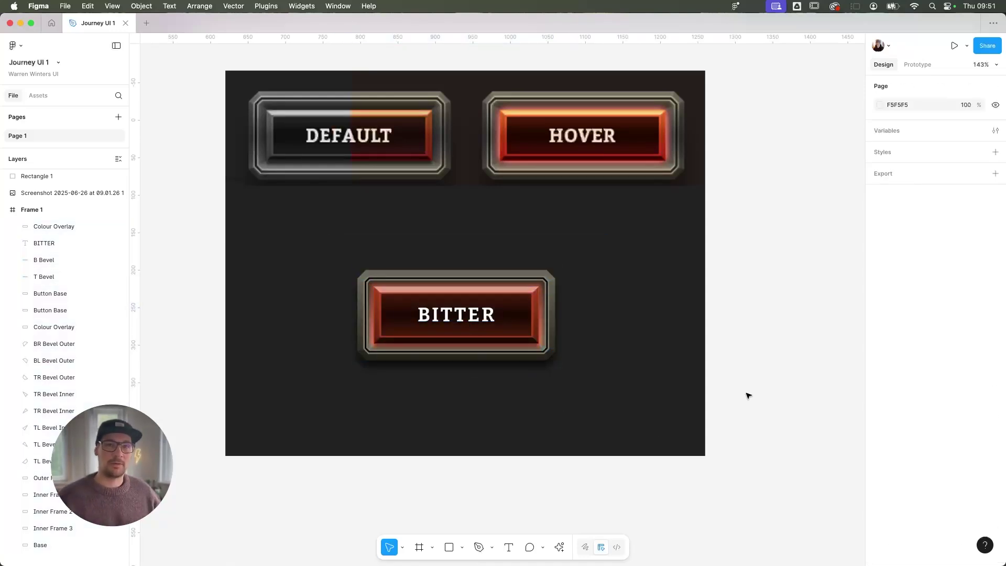
Activate the Comment tool and check that comments are set to be visible in the file.
click(530, 548)
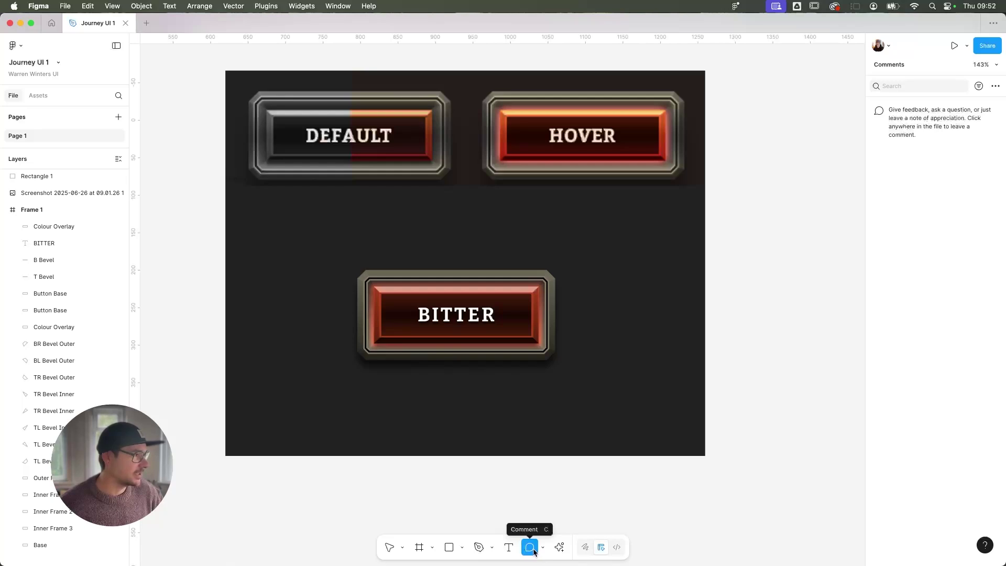
click(87, 6)
mouse_move(118, 8)
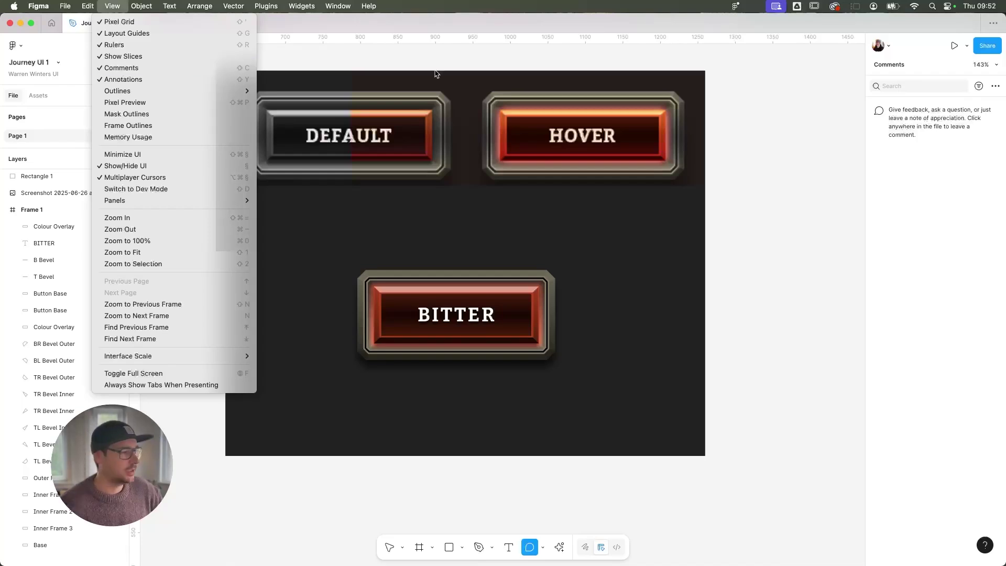
click(786, 256)
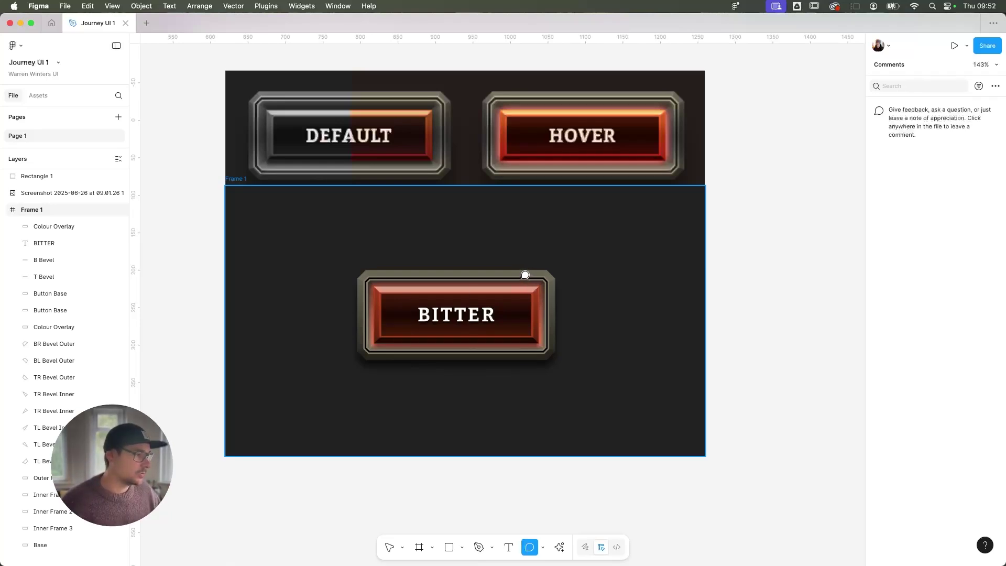
Post the comment "Maybe consider reducing the inner stroke amount." on the upper-left edge of the BITTER button's frame.
click(380, 274)
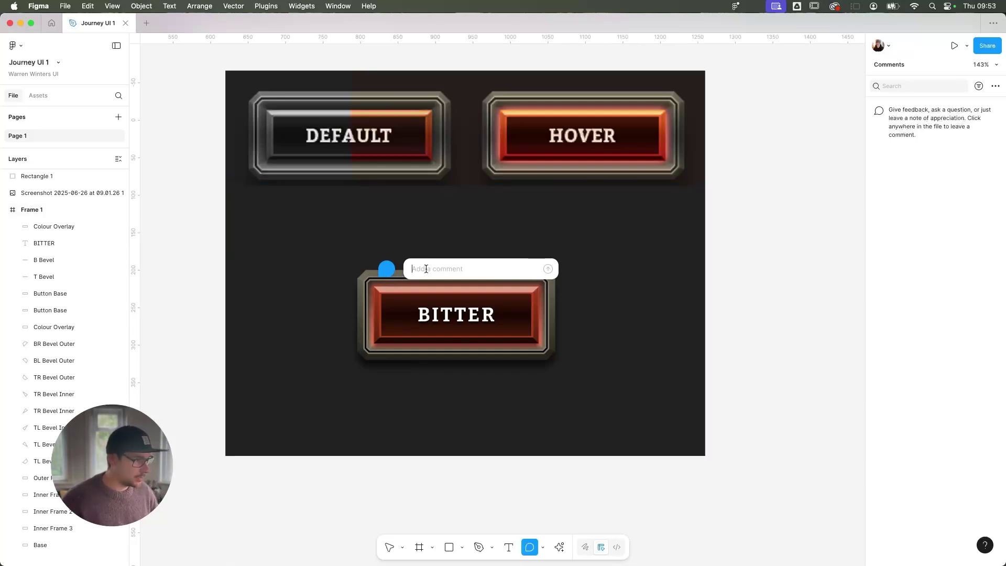
key(Escape)
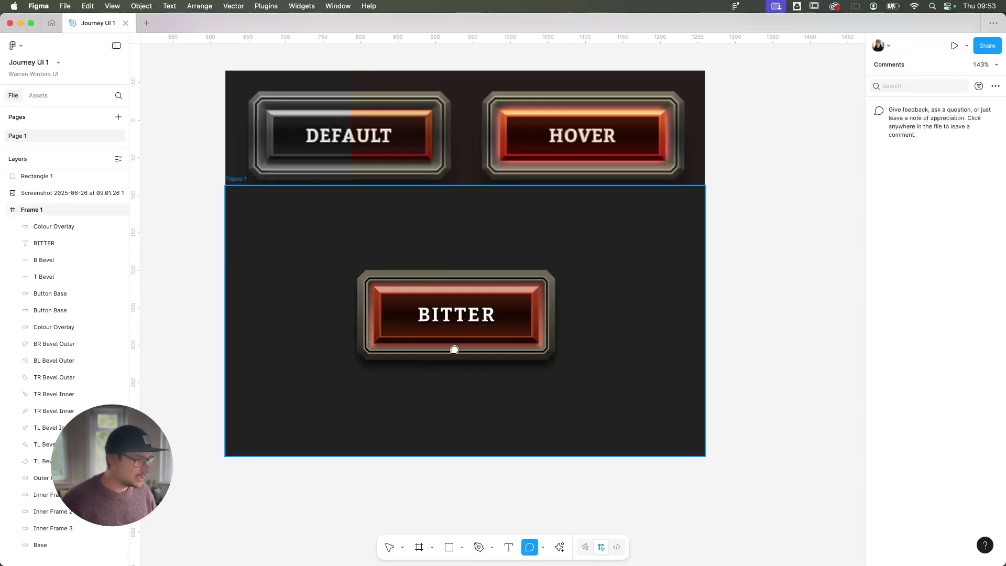
click(372, 274)
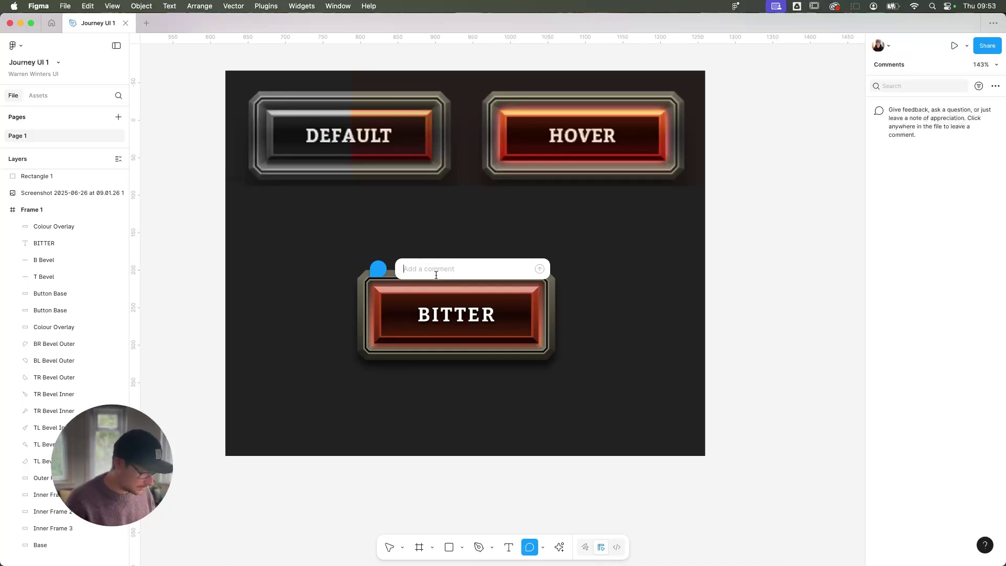
text(Maybe)
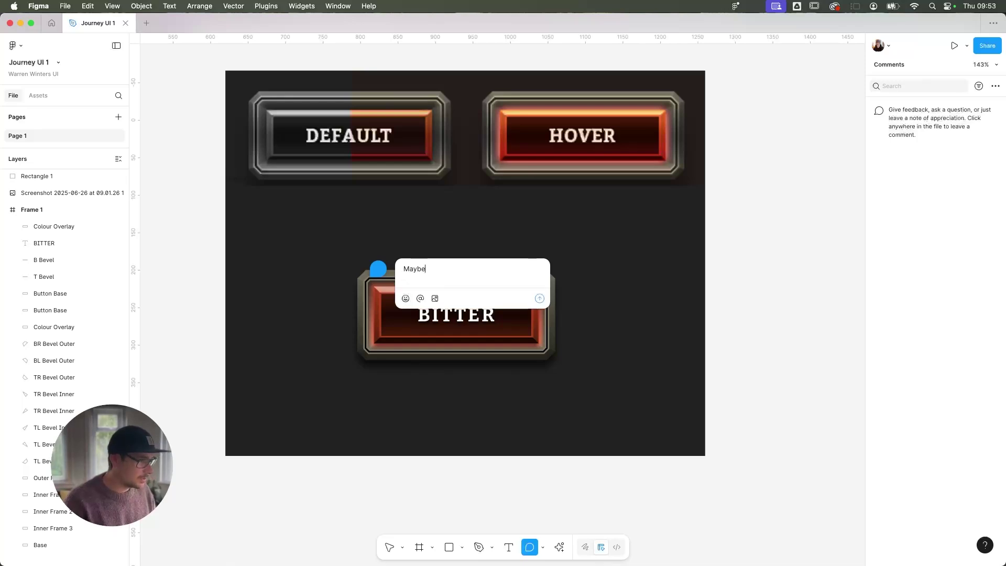
text( consider reduci)
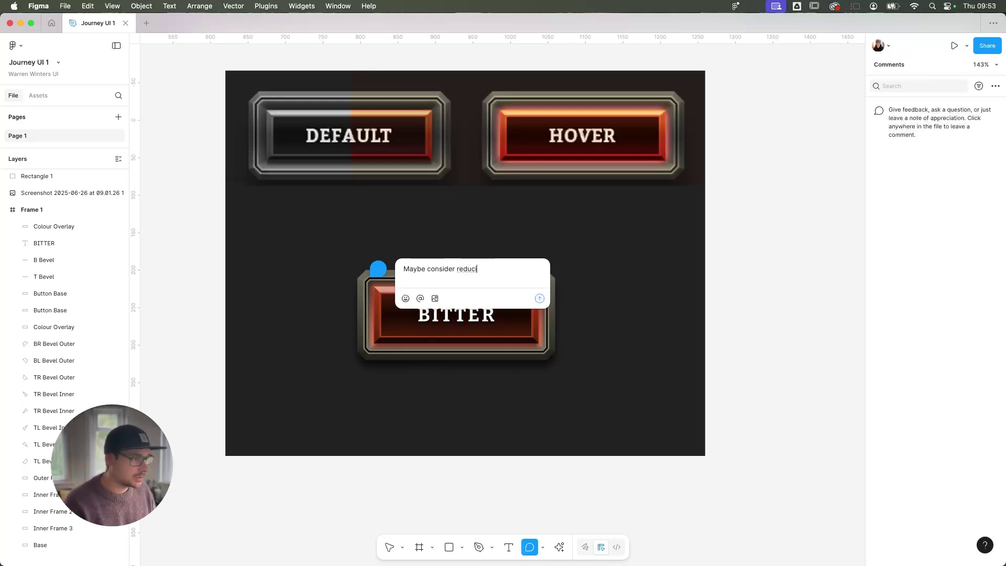
key(BackSpace)
key(BackSpace)
text(ducing)
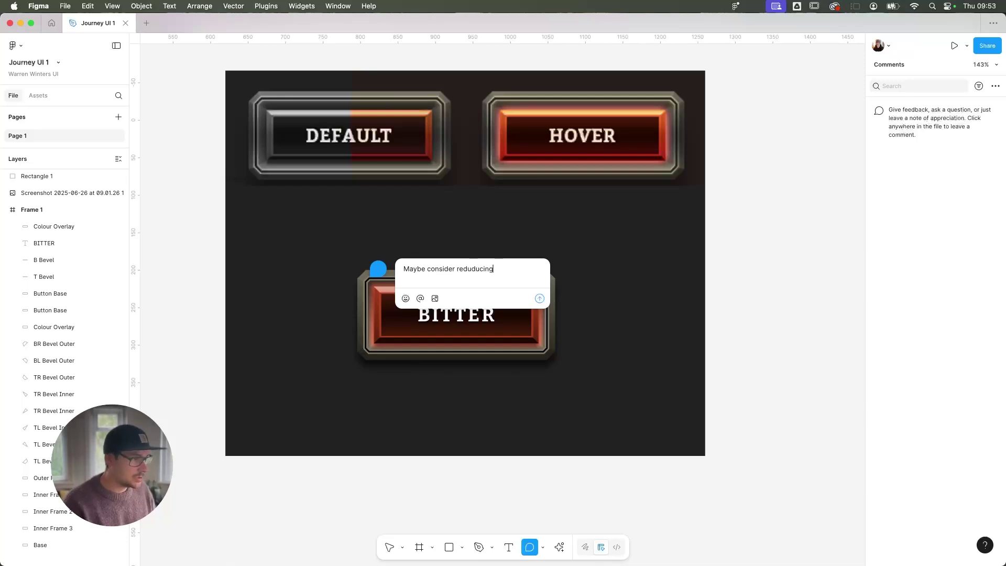
key(BackSpace)
key(BackSpace)
key(BackSpace)
key(BackSpace)
key(BackSpace)
key(BackSpace)
key(BackSpace)
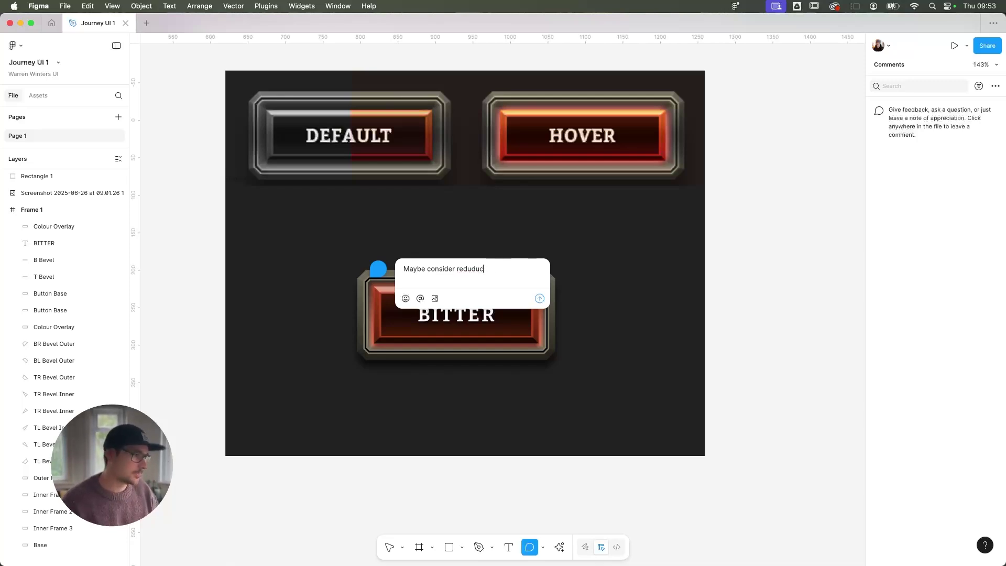
text(cng)
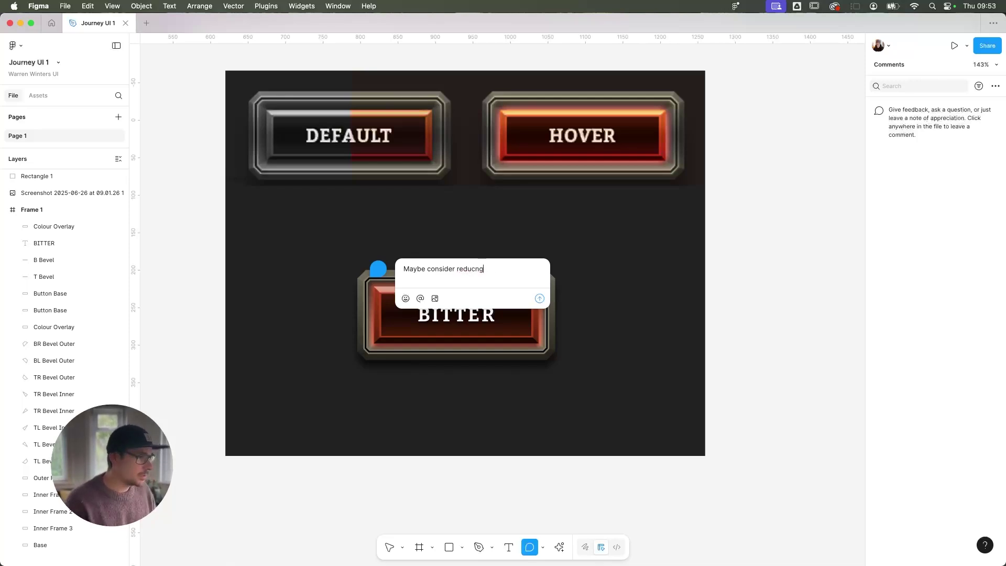
key(BackSpace)
key(BackSpace)
text(ing the )
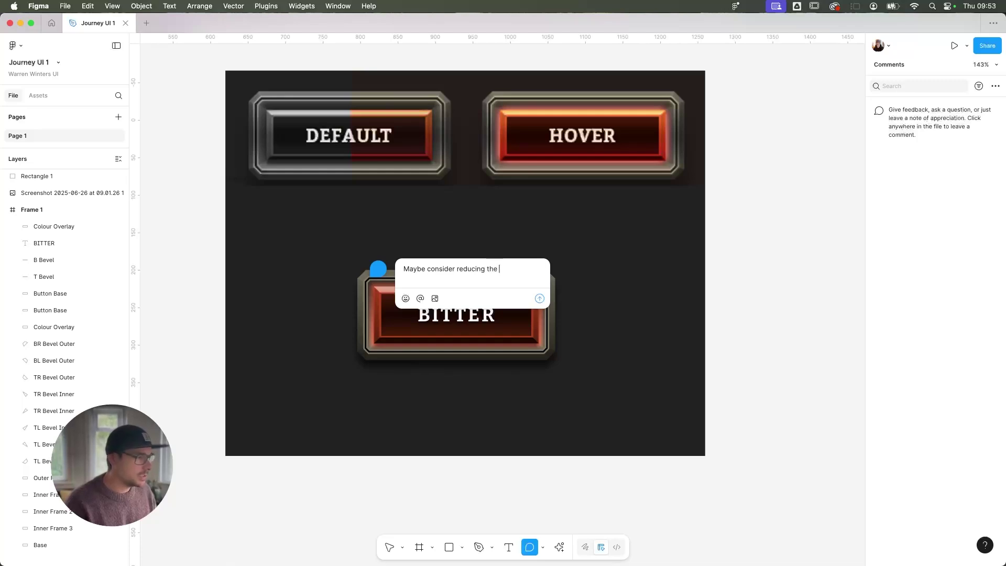
text(inner stroke amount.)
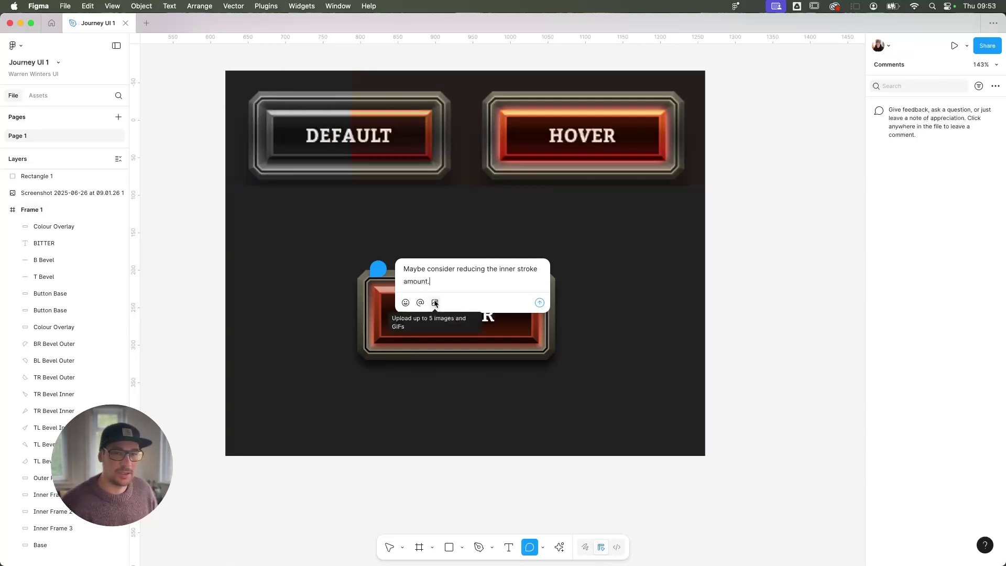
click(539, 303)
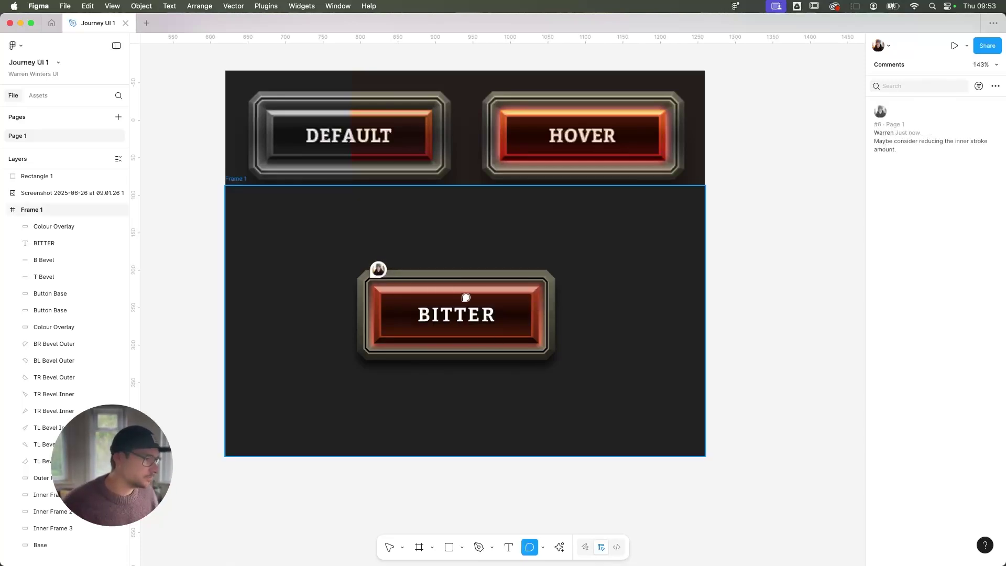
Post the comment "Maybe look in to colour matching a little bit more accurately." near the BITTER button's upper-right bevel.
click(526, 288)
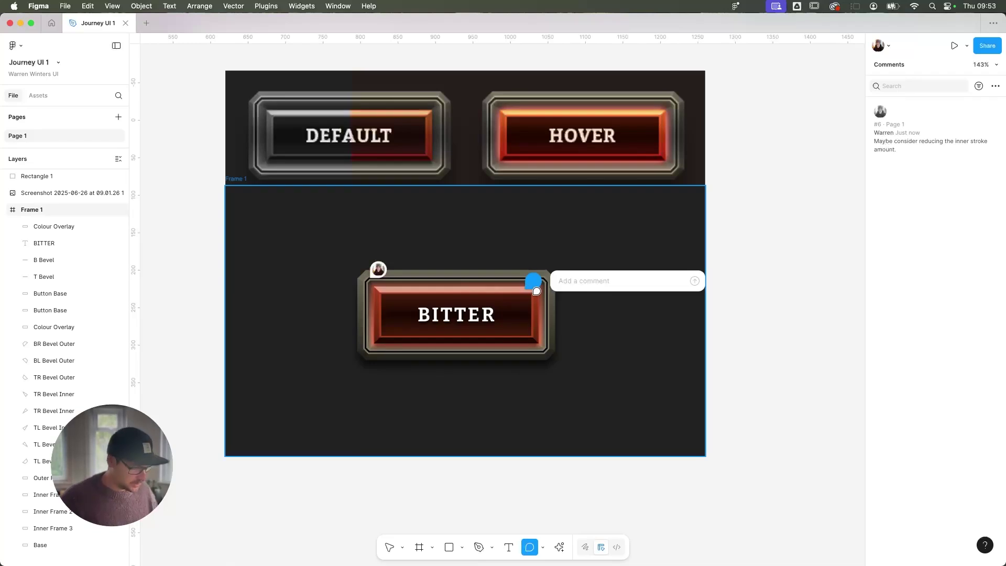
text(Maybe)
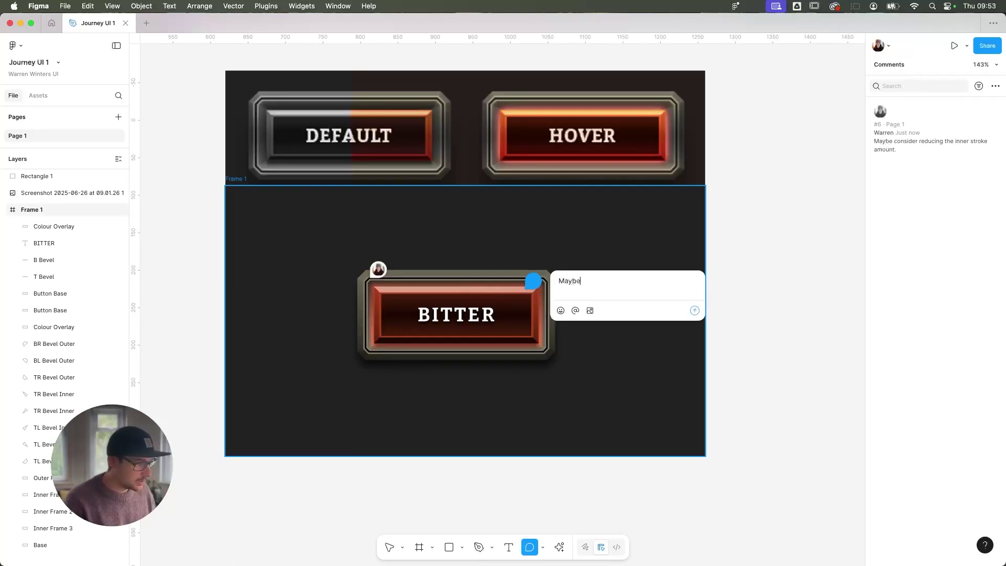
text( look in to )
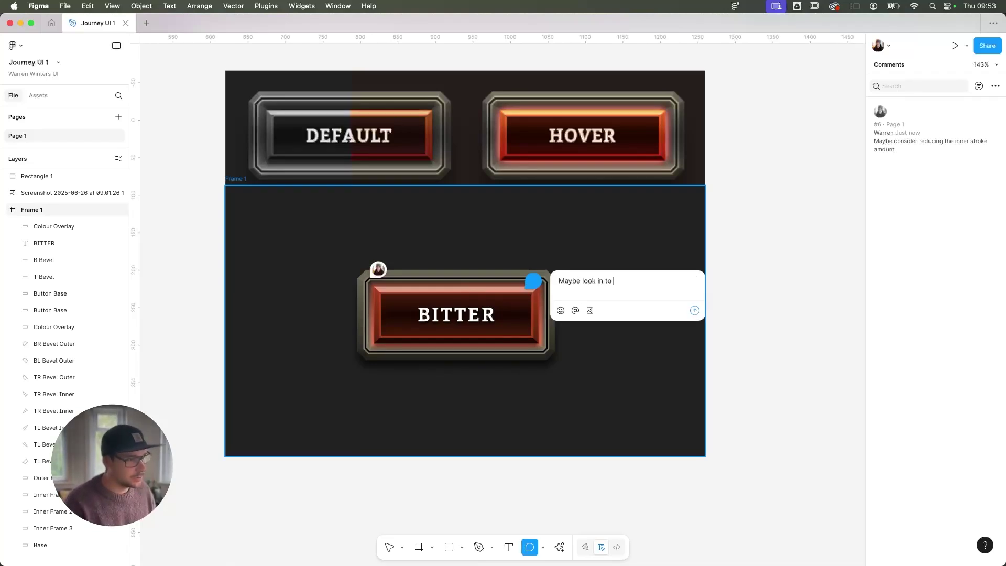
text(colour matching )
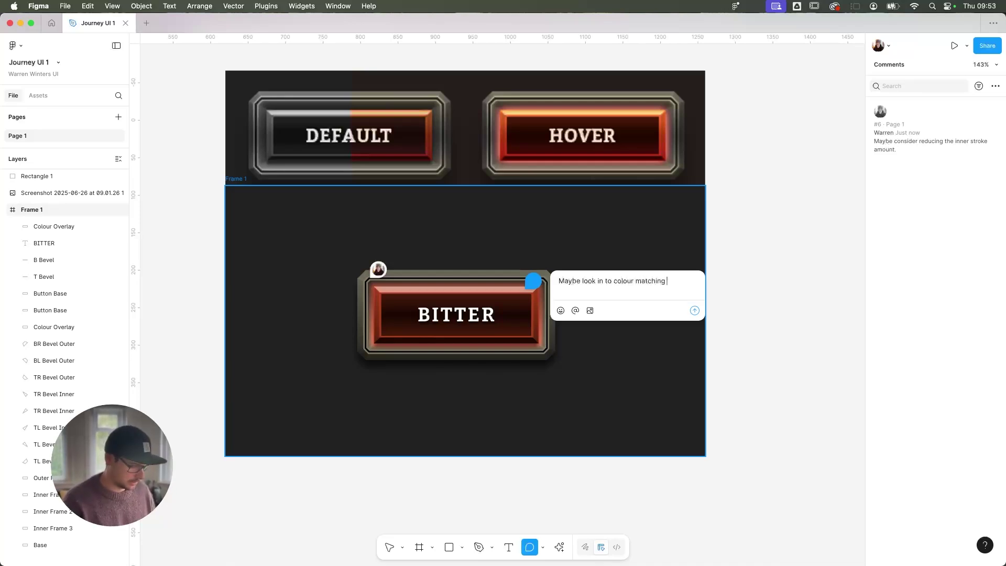
text(a little bi)
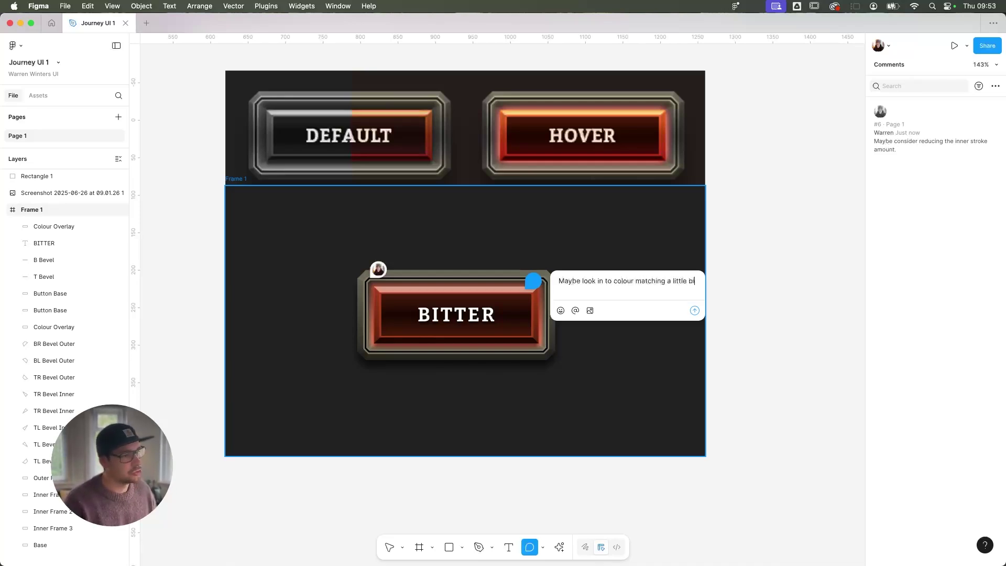
text(t more accurately)
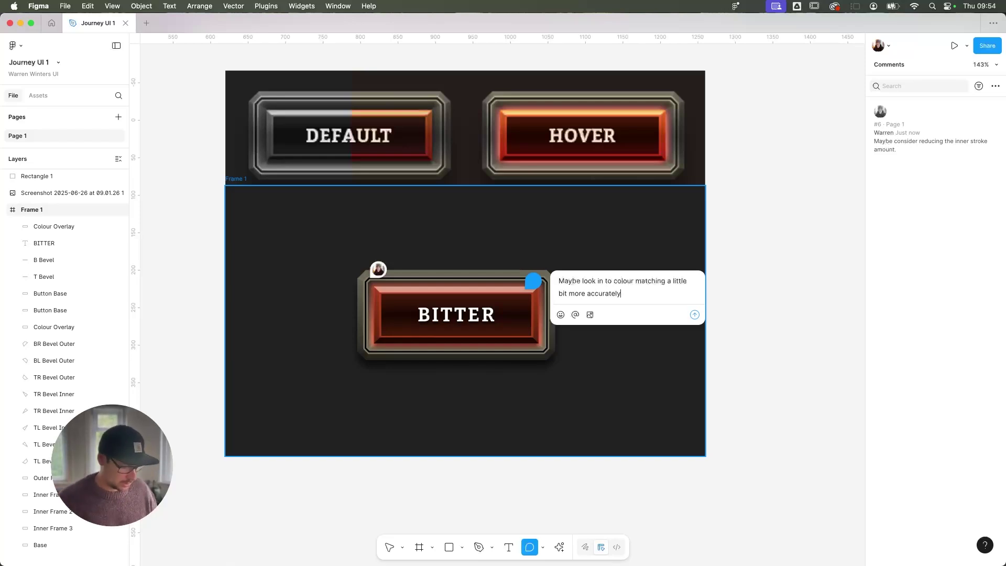
key(Return)
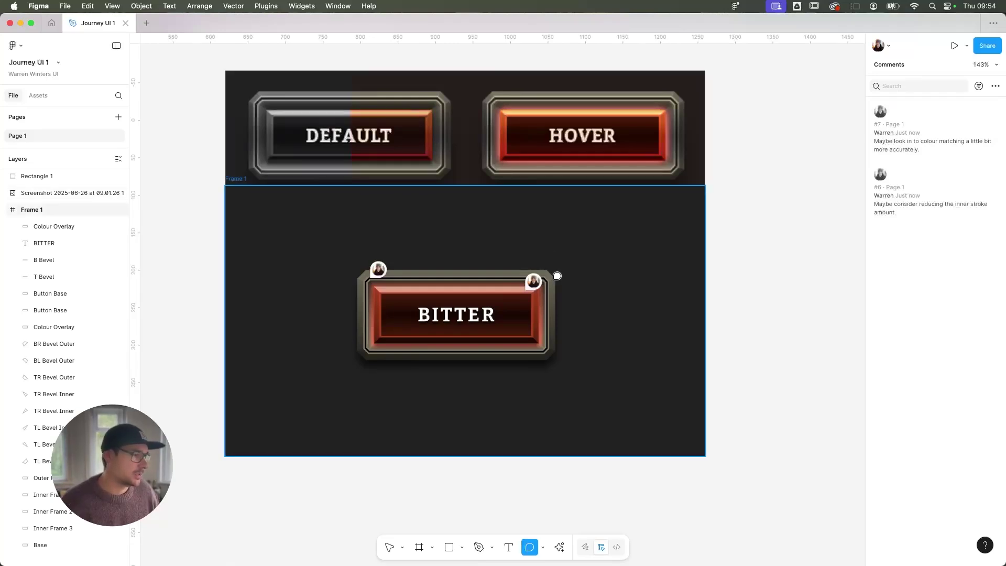
Post the comment "Missing text colour." beside the end of the BITTER label on the button.
click(499, 316)
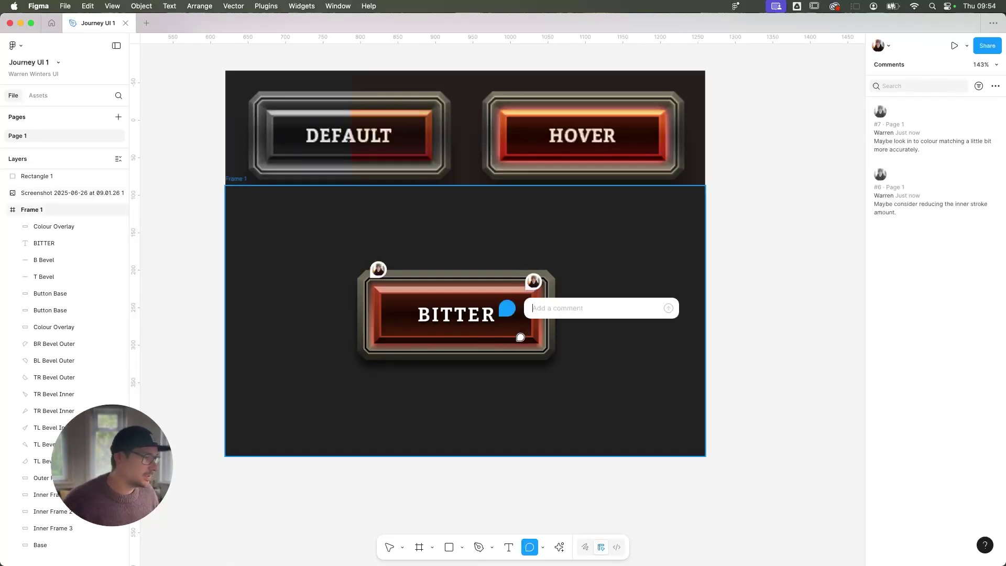
text(Missi)
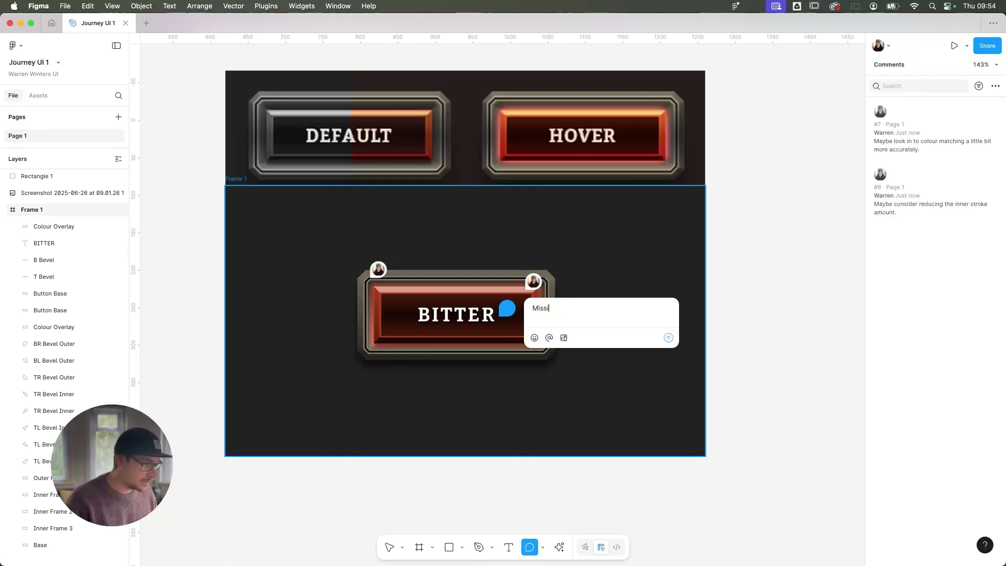
text(ng text c)
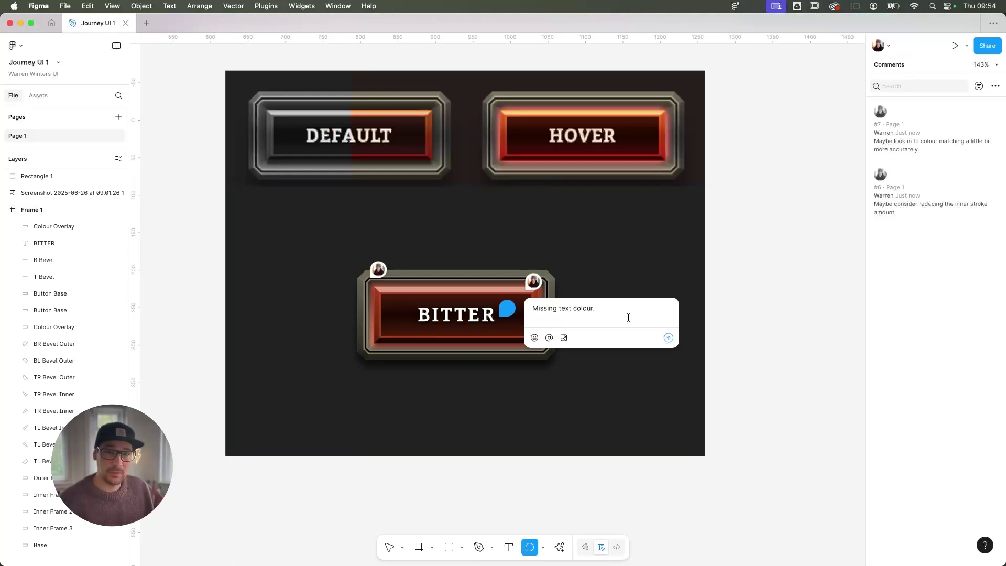
text(olour.)
click(668, 338)
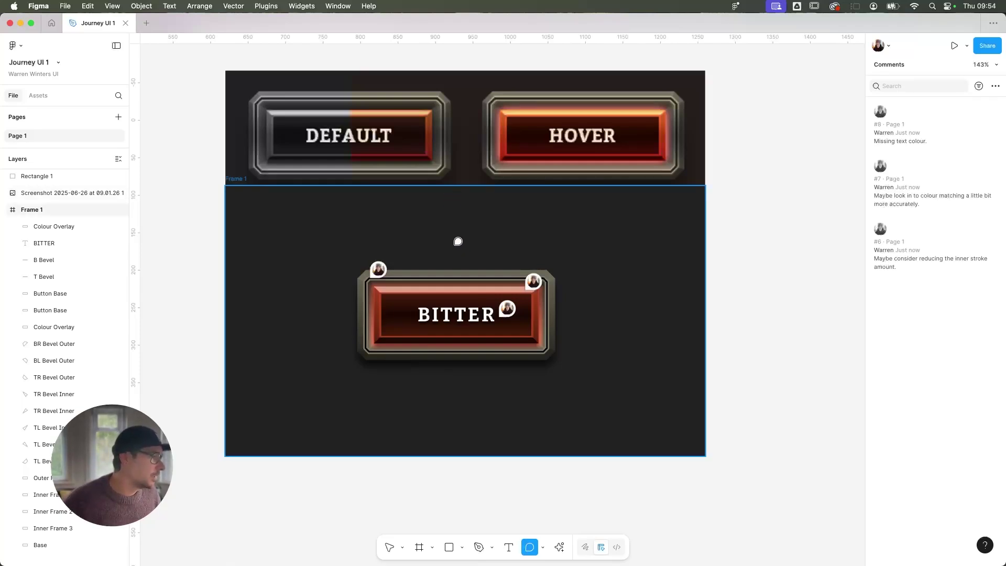
Post the comment "Make sure bevel effect scales nicely with dynamic constraints." on the BITTER button's upper-left bevel.
key(v)
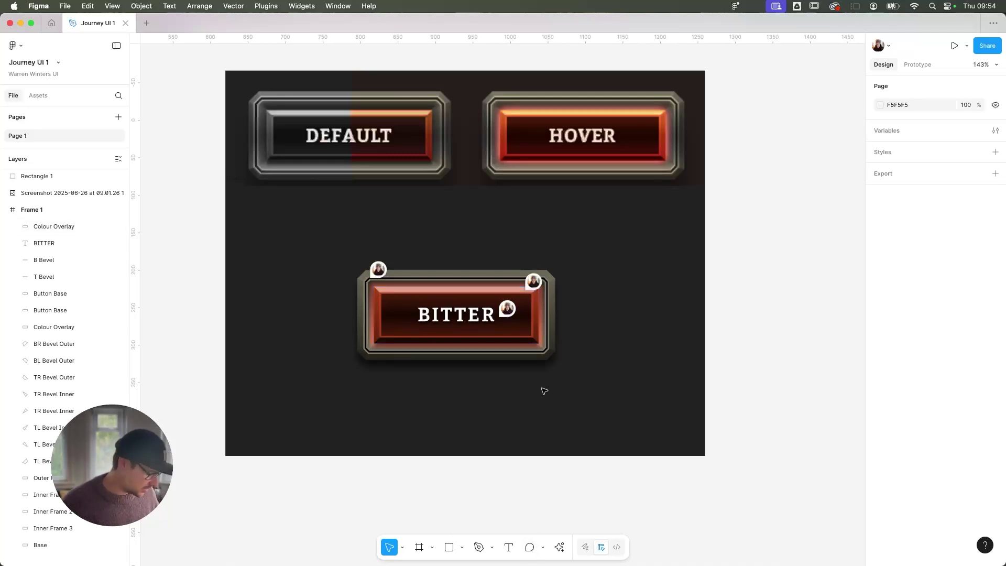
key(c)
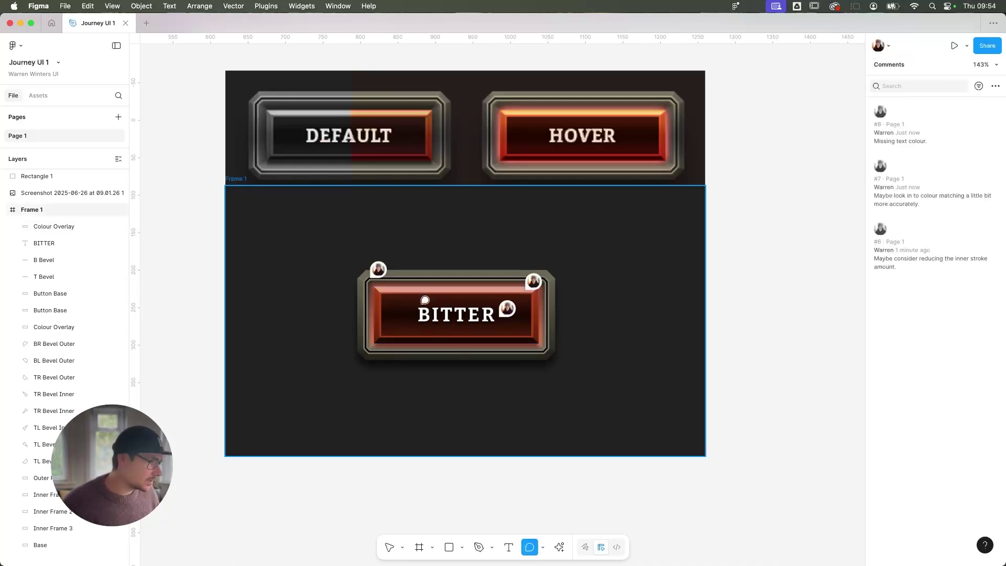
click(385, 289)
text(Make sur)
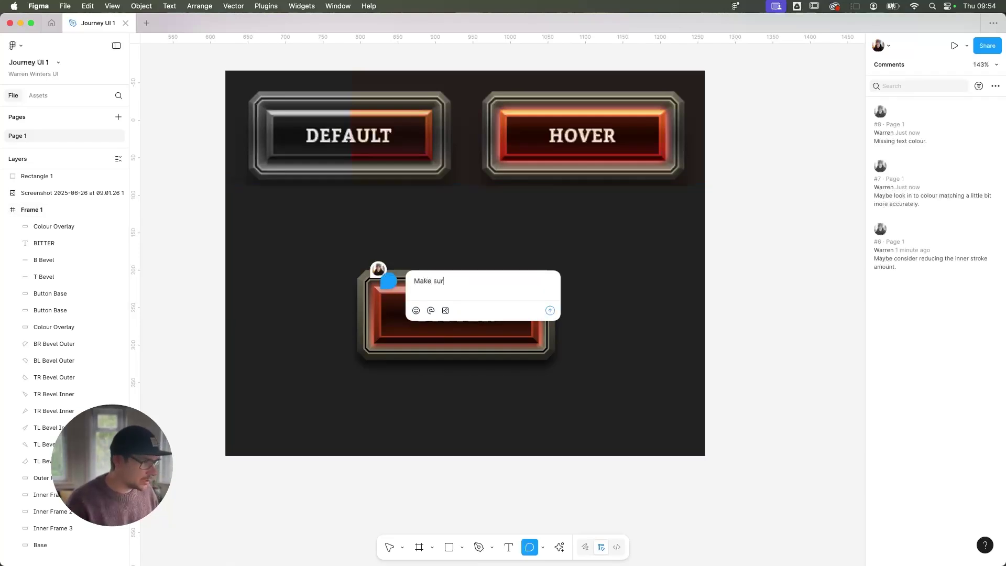
text(e bevel ef)
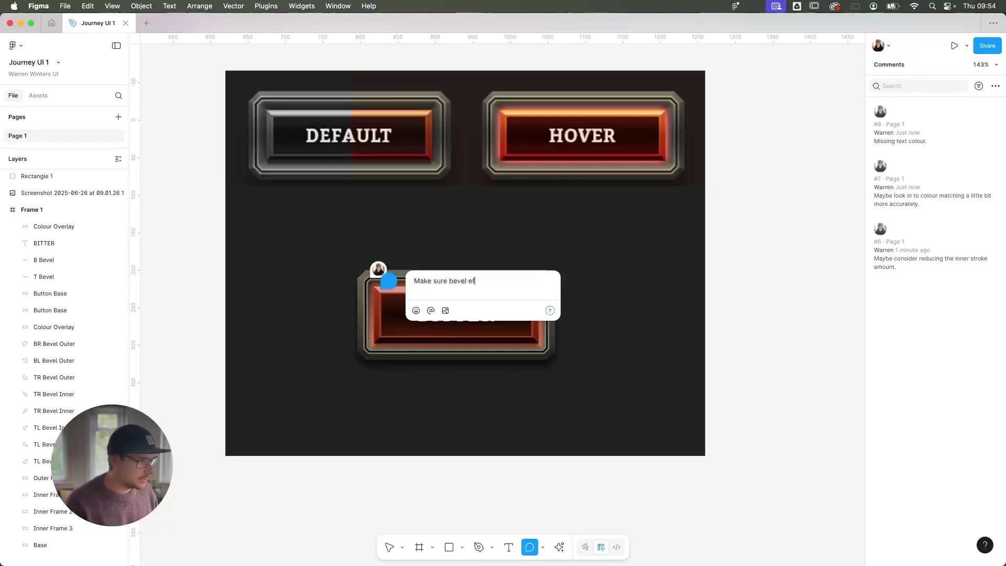
text(fect scales nicely)
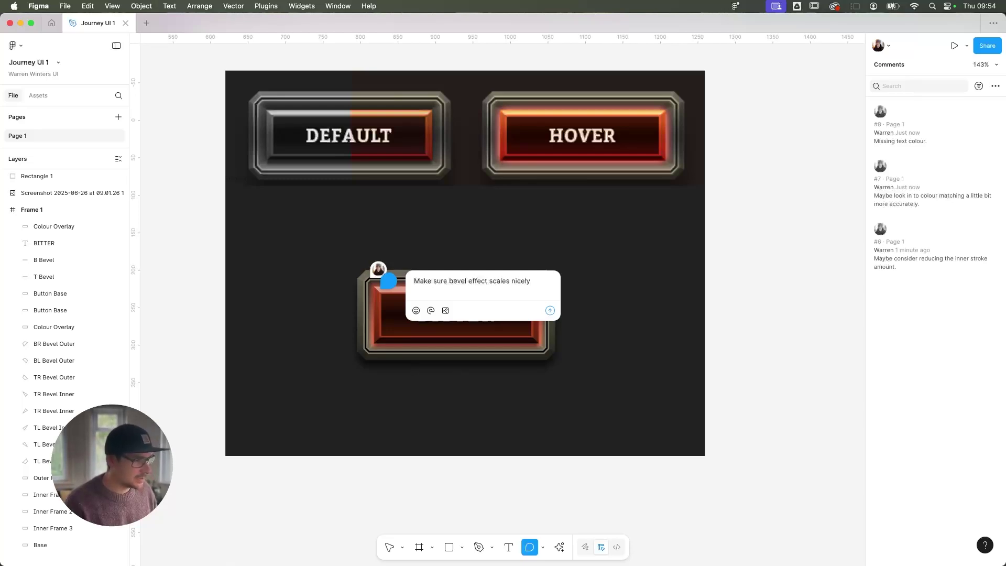
text( with dy)
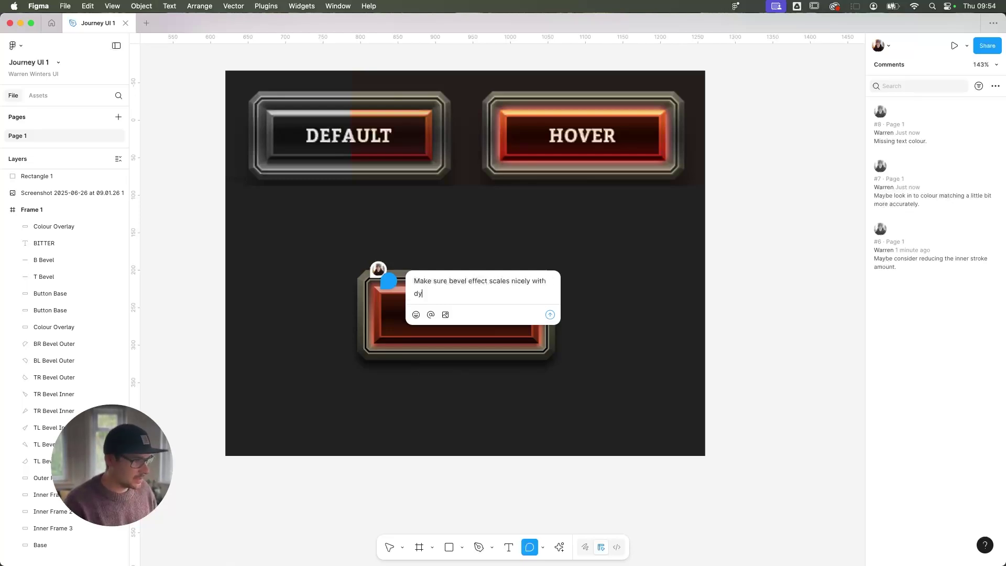
text(namic constraints.)
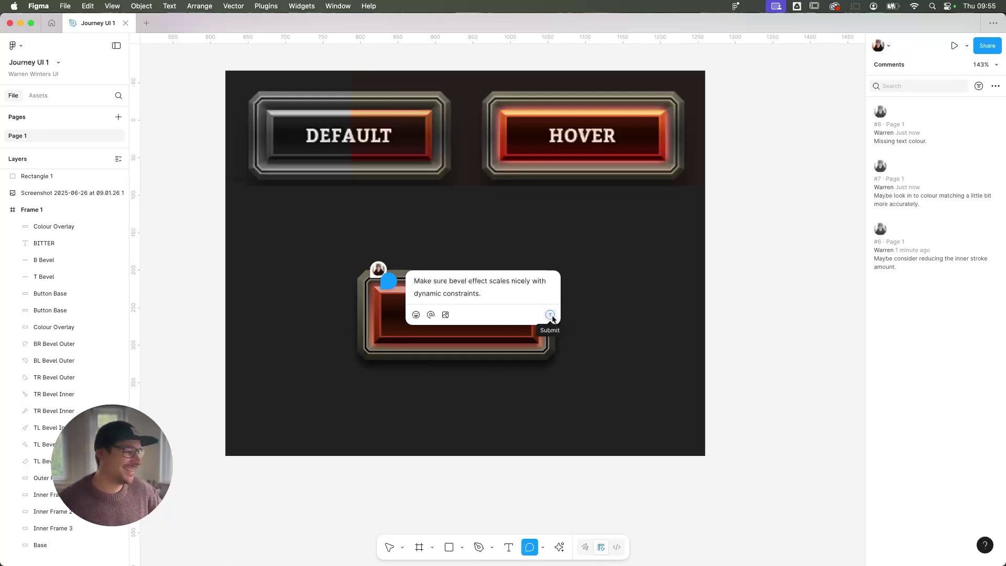
click(550, 315)
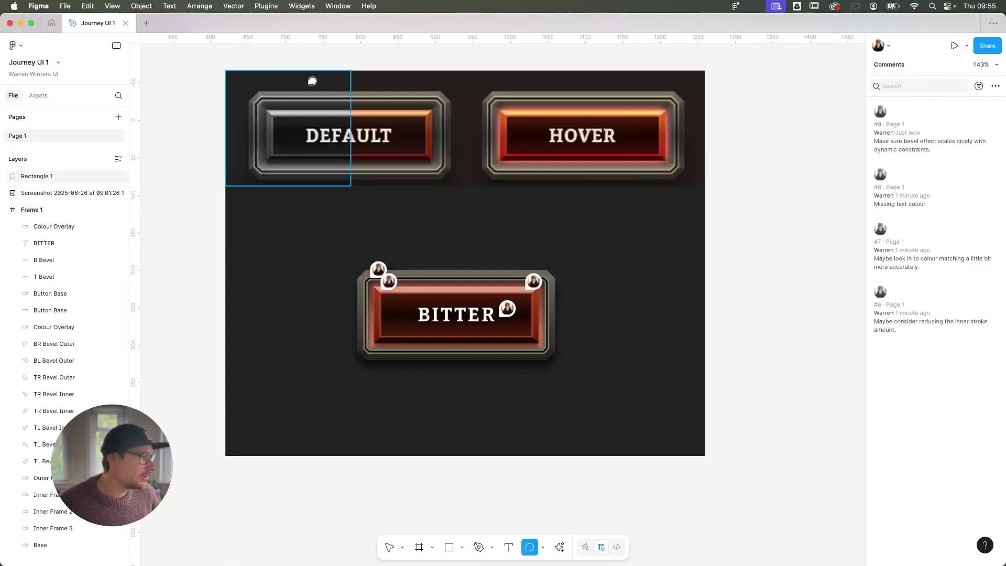
Post the comment "Roughen up stroke edge to add character." on the right outer edge of the BITTER button's frame.
click(549, 316)
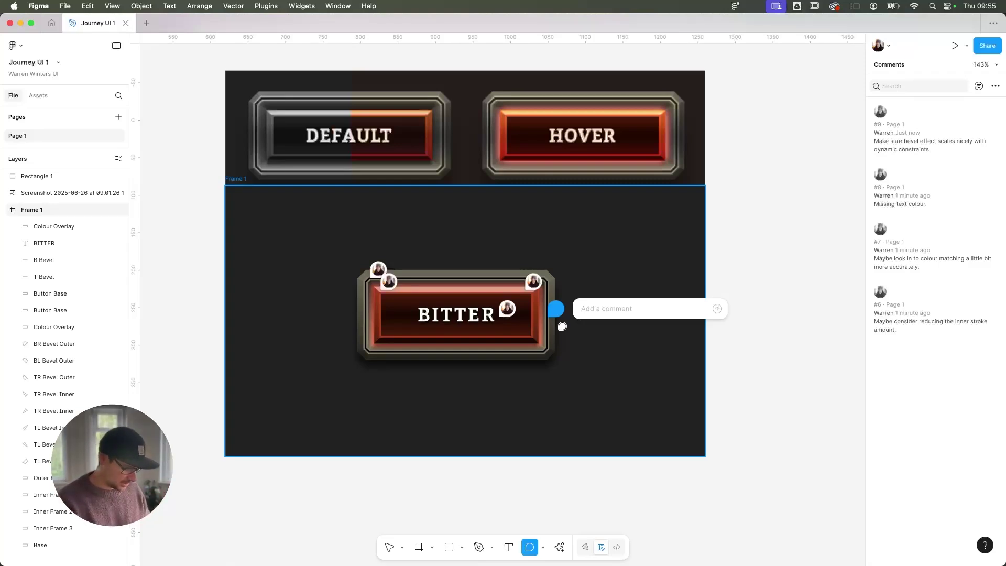
text(Roughen u)
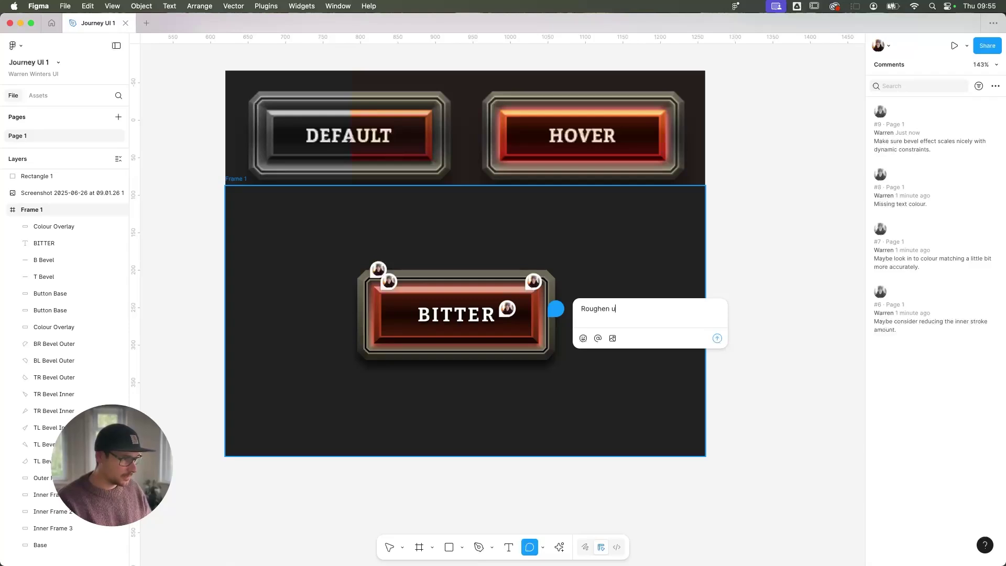
text(p stroke edge)
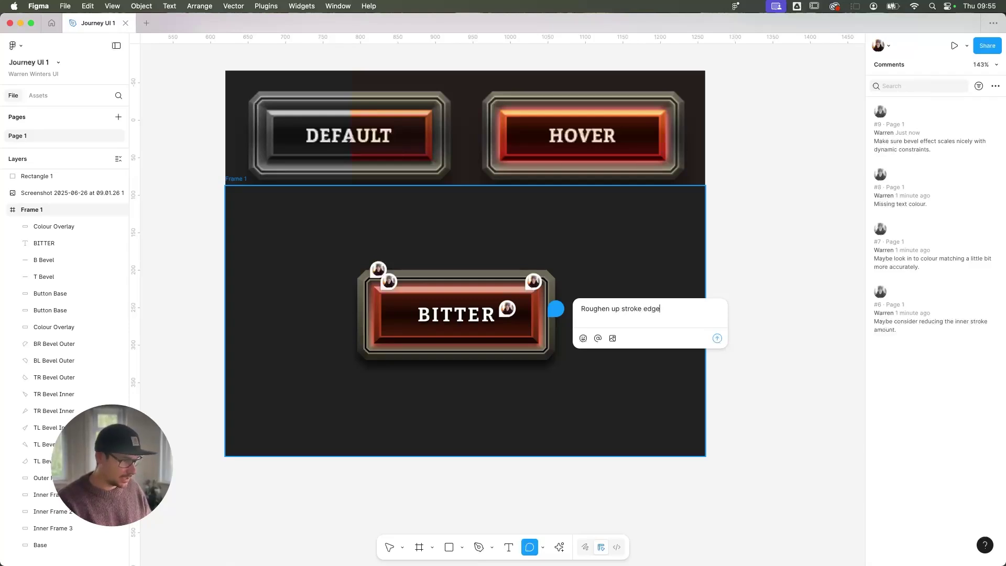
text( to a)
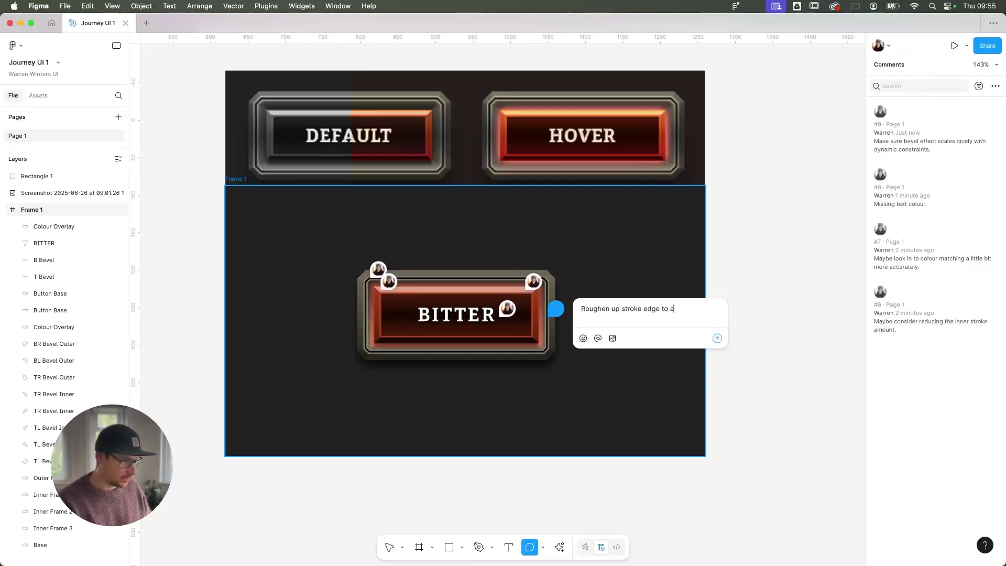
text(dd character)
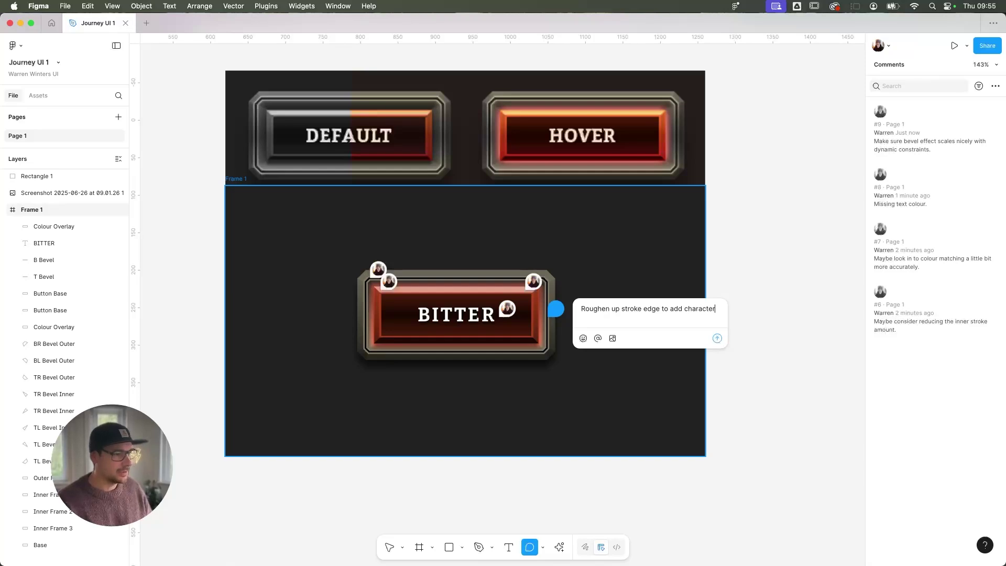
text(.)
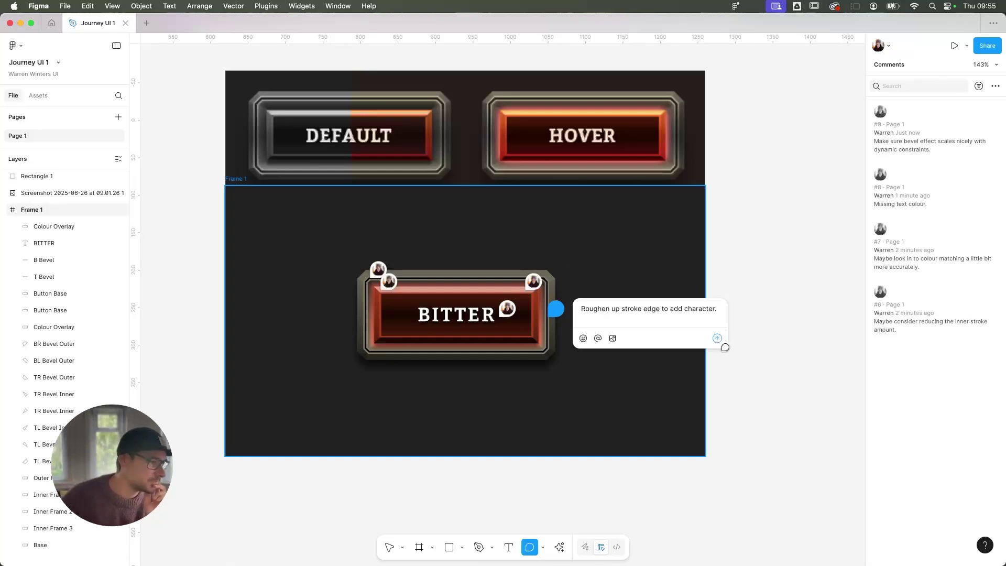
click(717, 338)
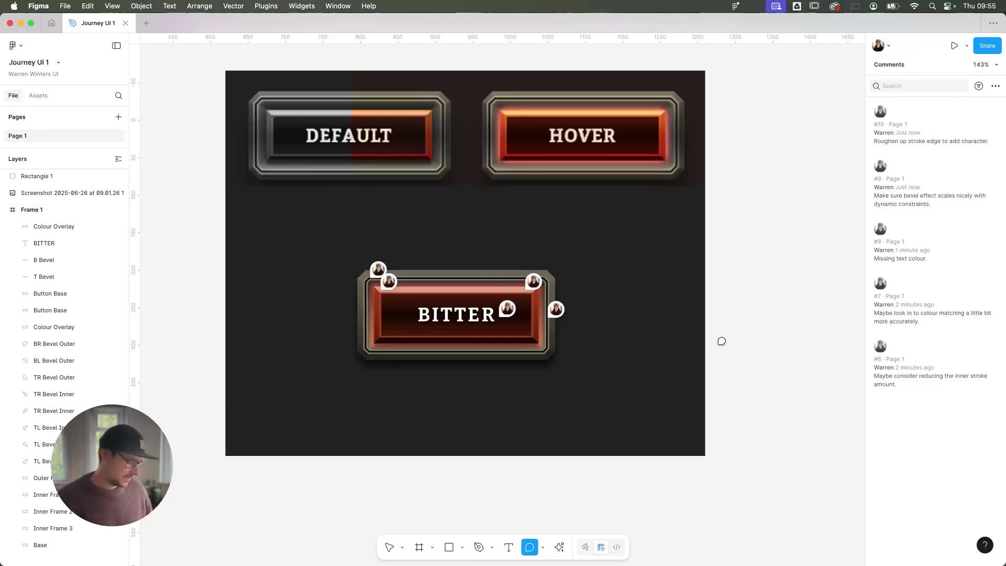
key(Escape)
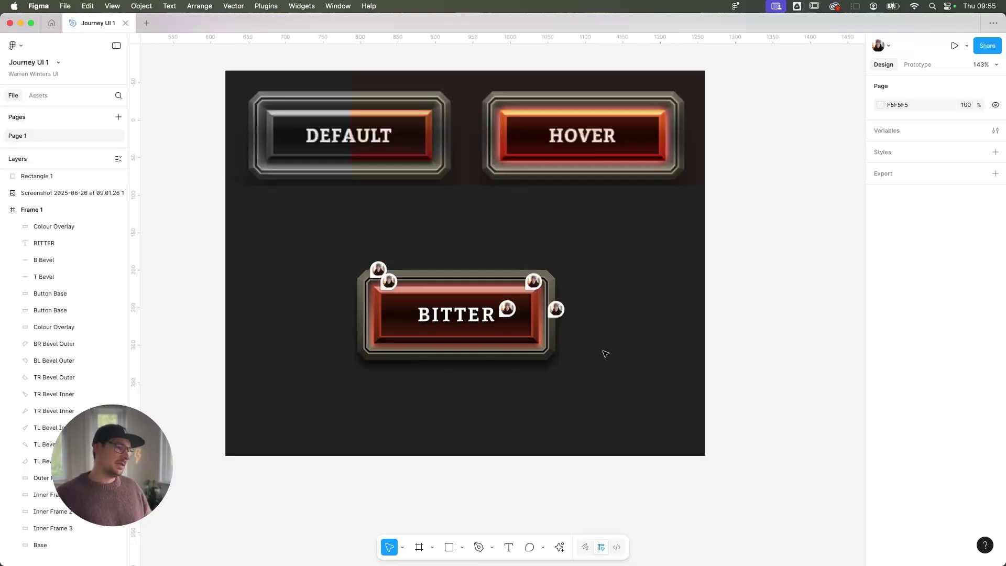
Post the comment "Ensure the button can gracefully resize dynamically" in the empty area just below the BITTER button.
click(529, 548)
click(452, 387)
text(E)
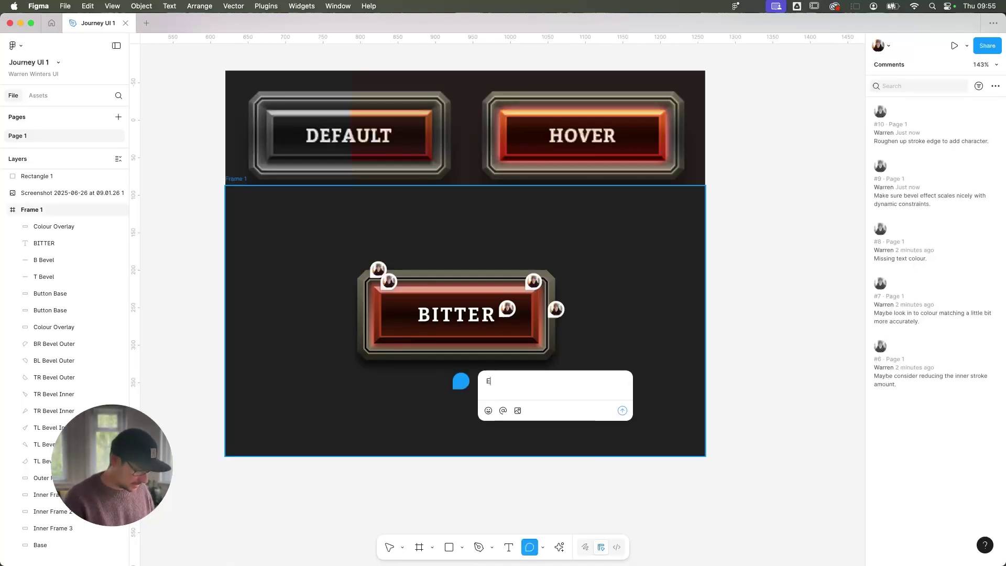
text(nsure the button)
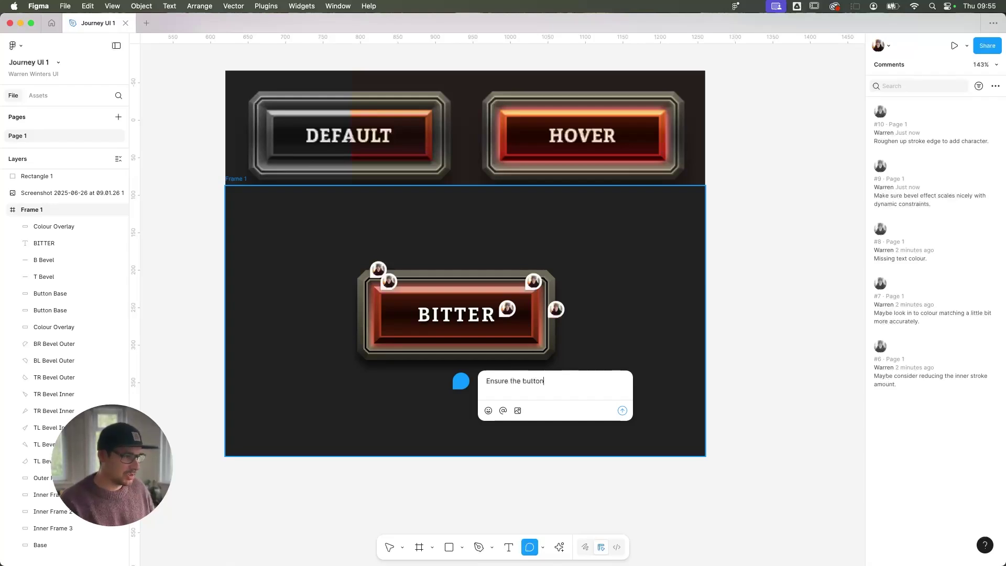
text( s)
text(an )
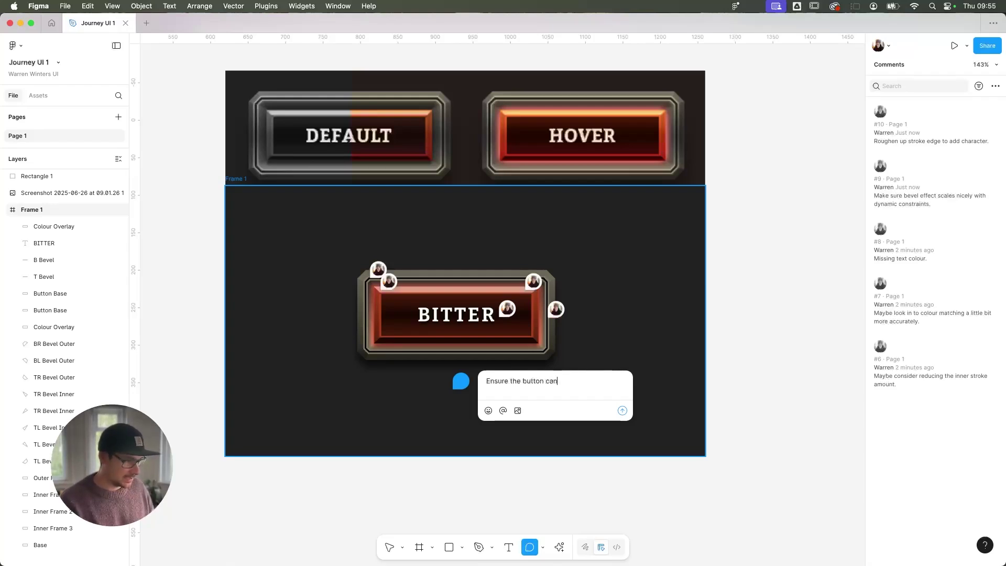
text(graceful)
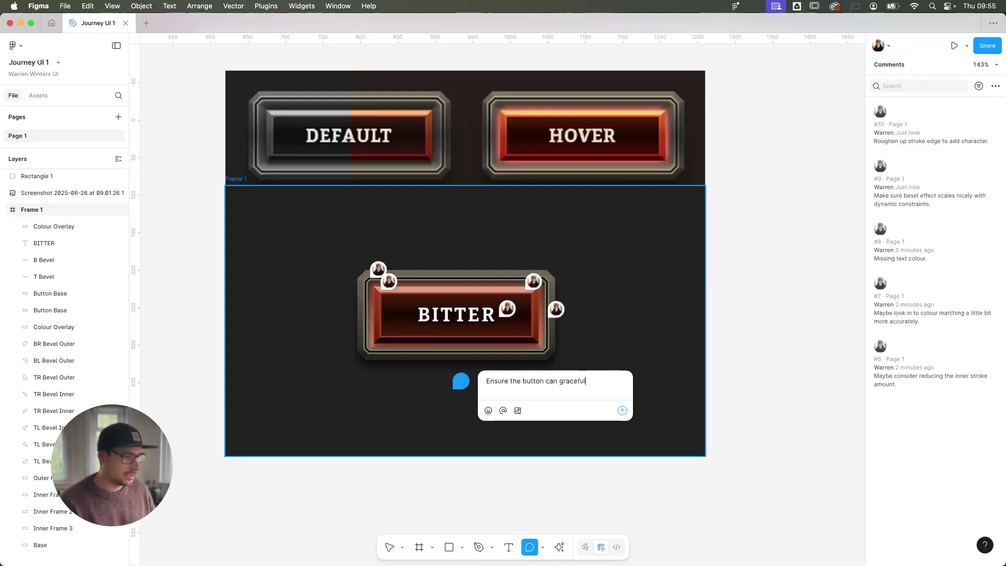
text(ly resize)
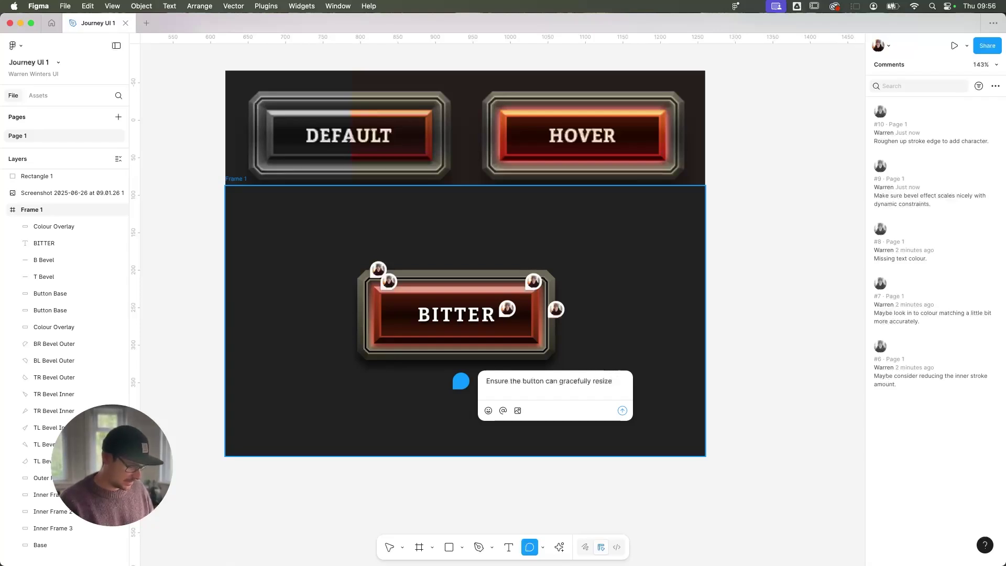
text( dynamically)
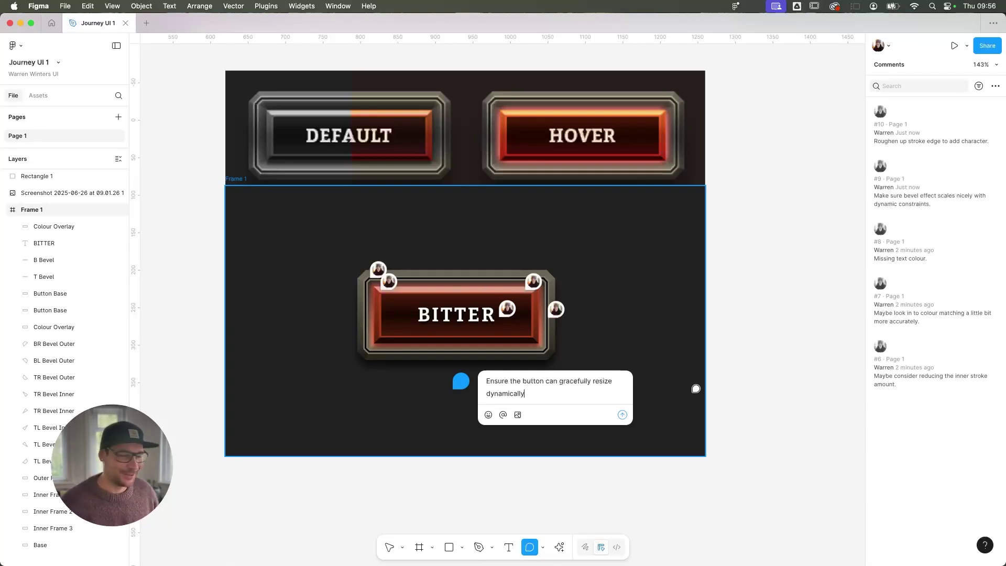
click(622, 415)
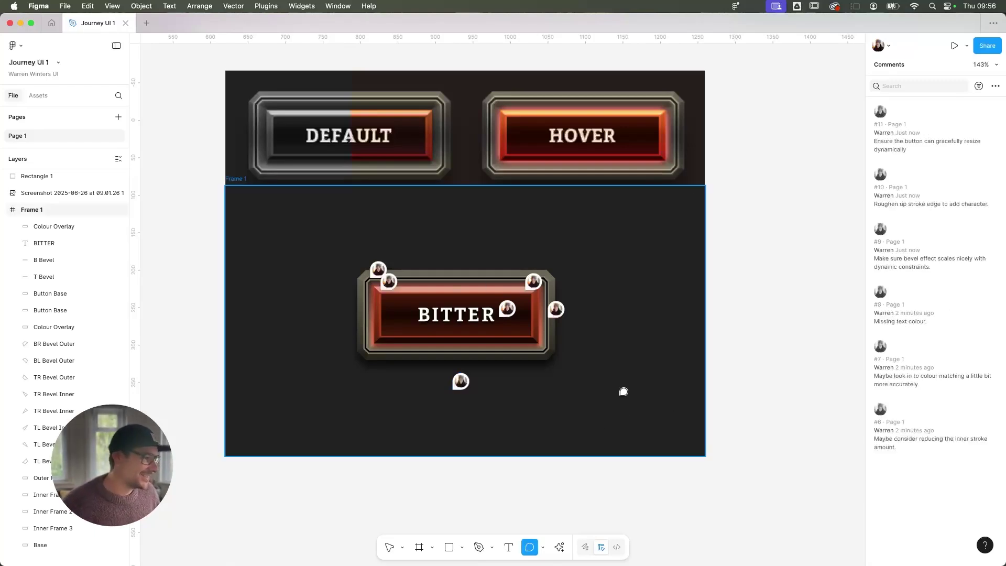
key(Escape)
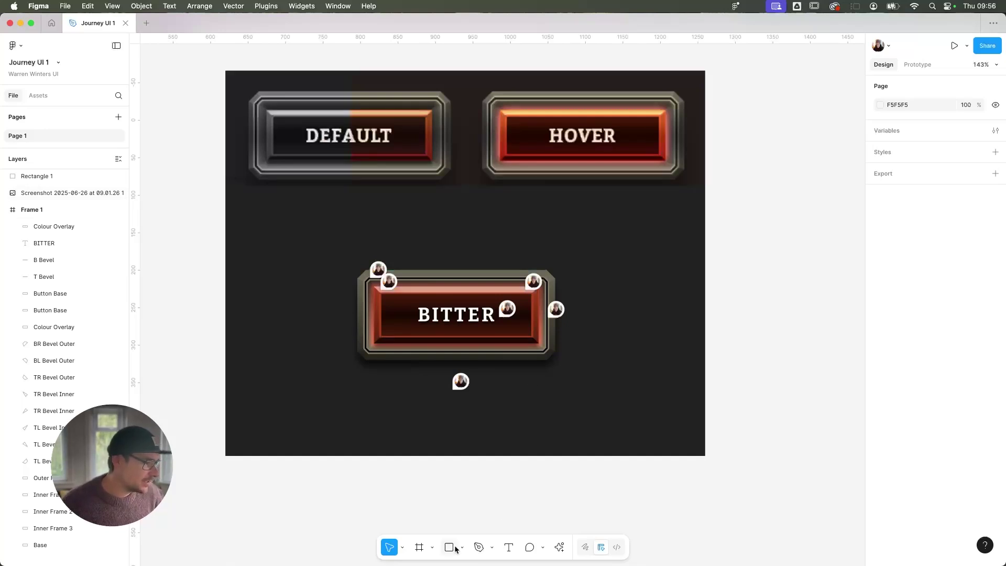
Post the comment "Try to enhance outer glow colour." on the glow near the BITTER button's lower-right corner.
click(530, 546)
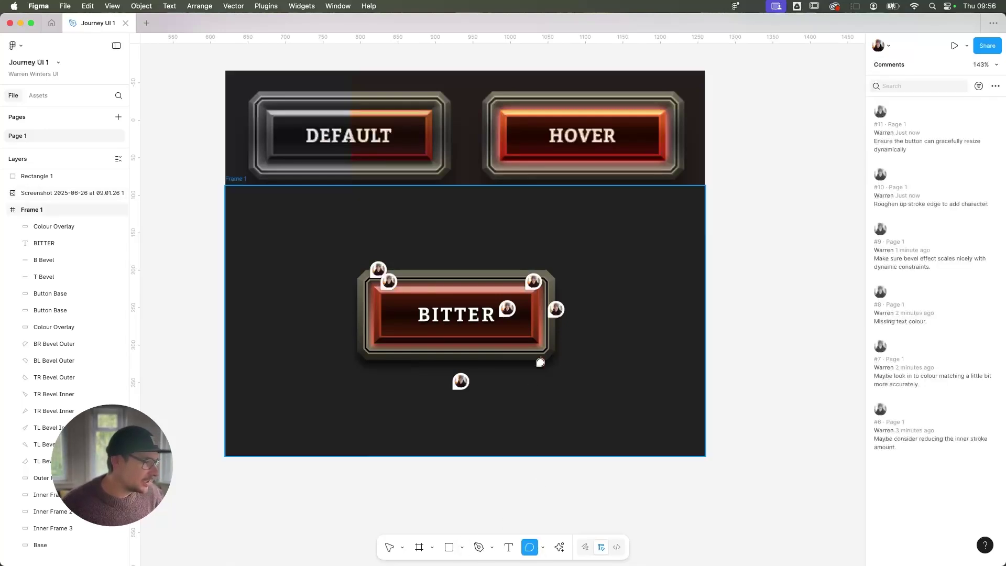
click(539, 337)
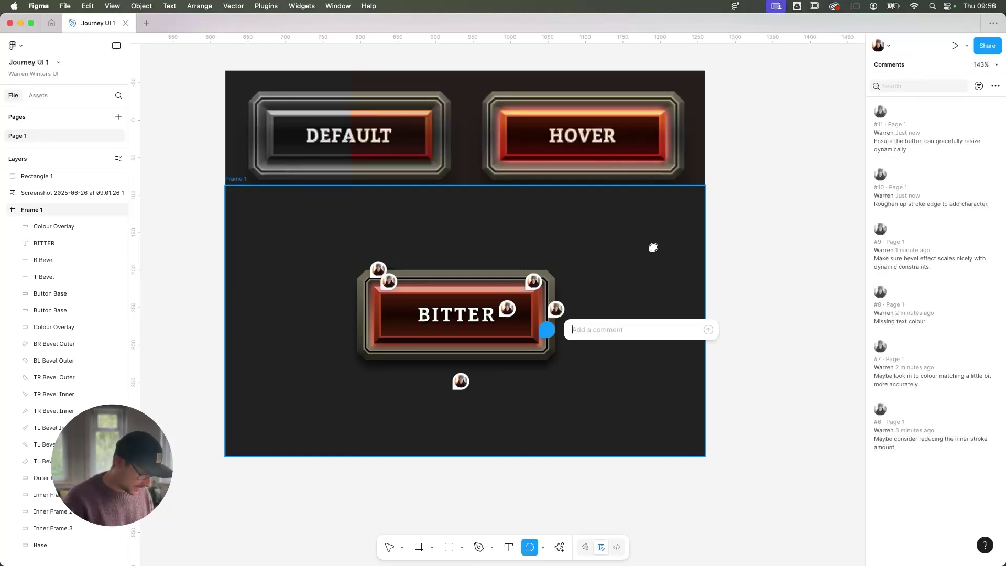
text(Try to en)
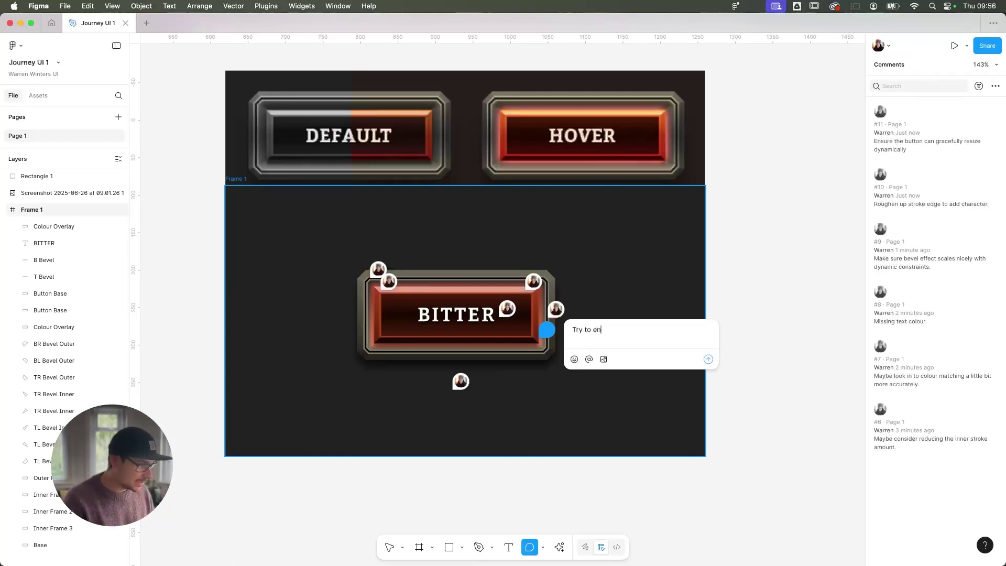
text(hance outer )
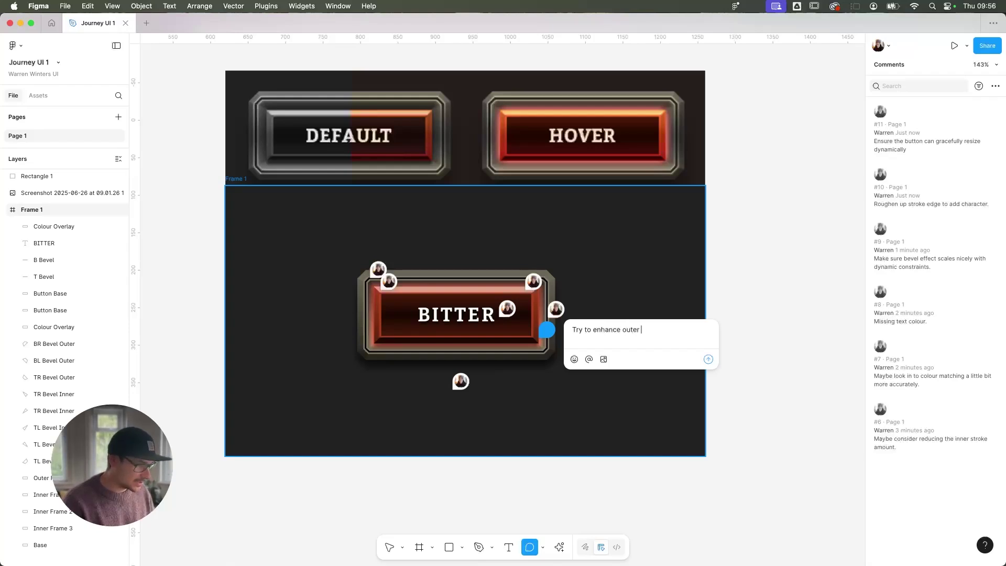
text(glow colou)
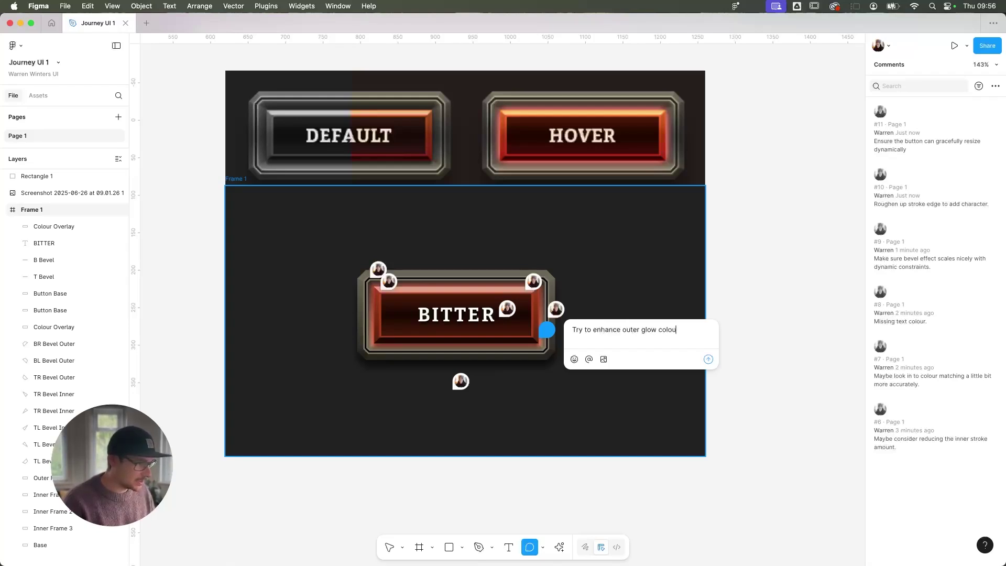
text(r.)
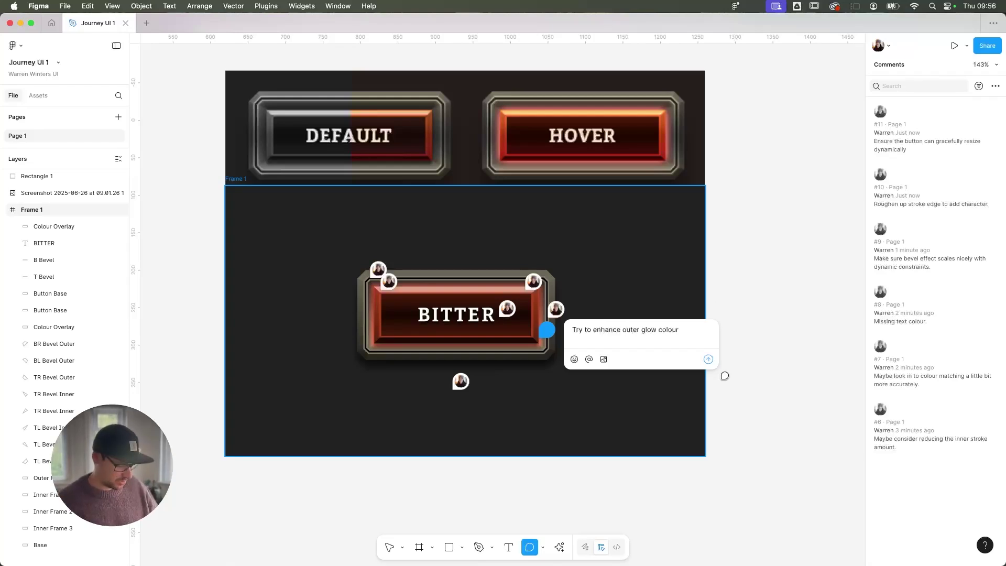
click(708, 359)
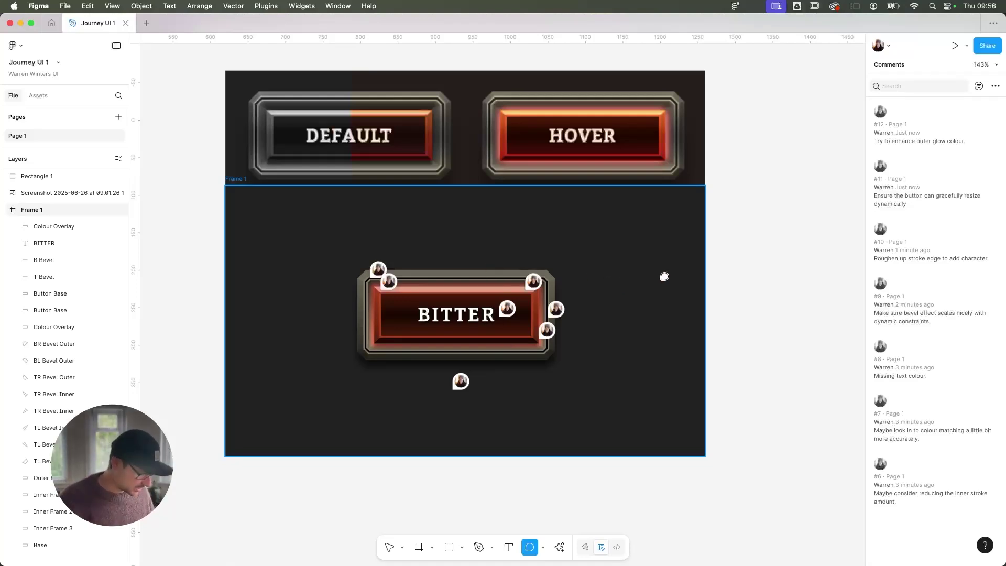
key(Escape)
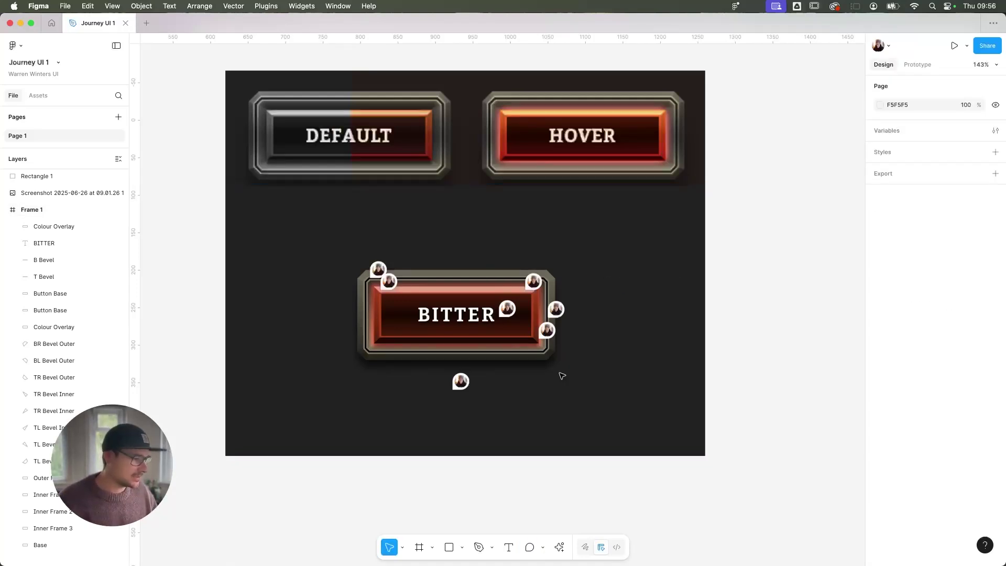
Review the outer glow comment's thread on the button and bring up the list of all comments.
click(546, 329)
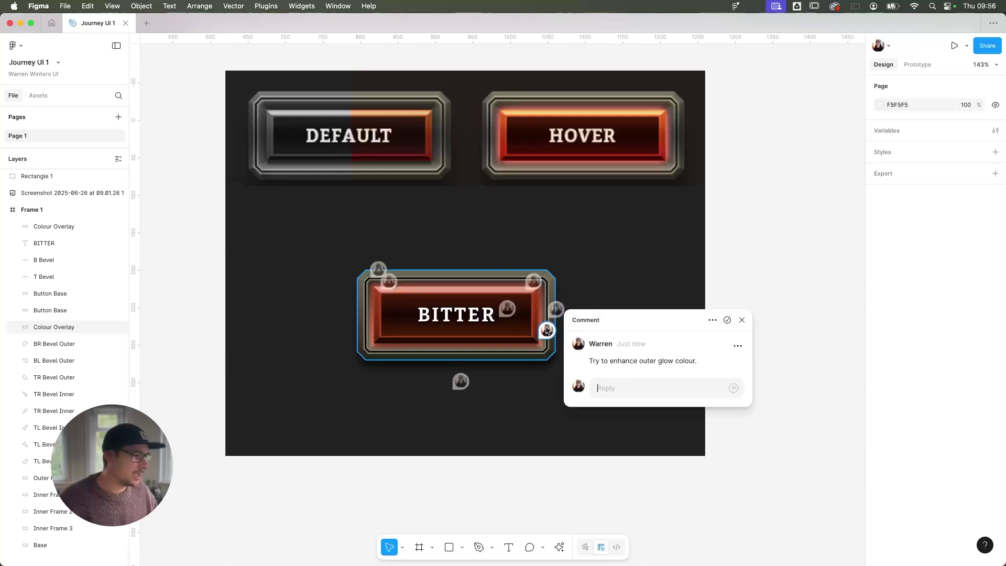
click(746, 320)
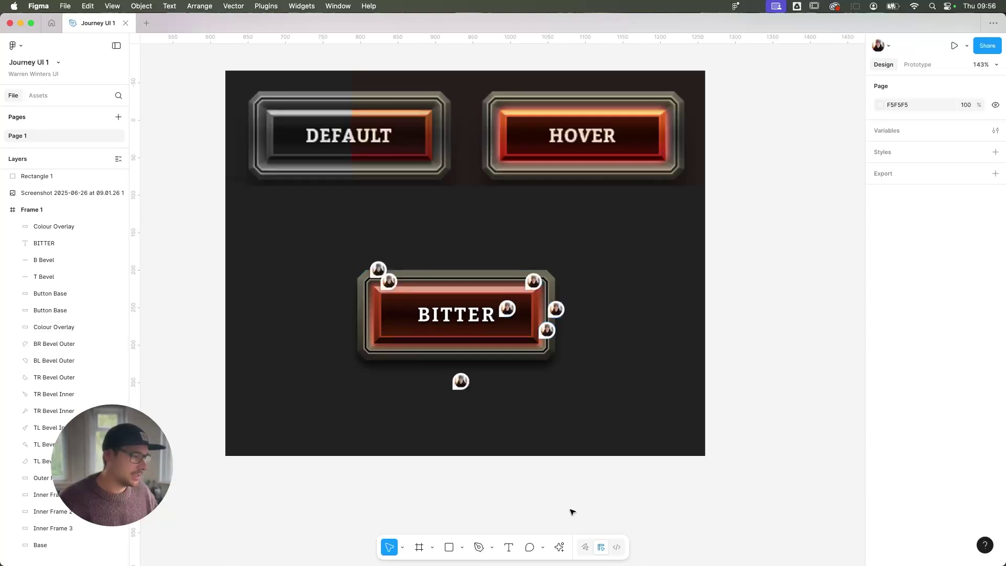
click(530, 547)
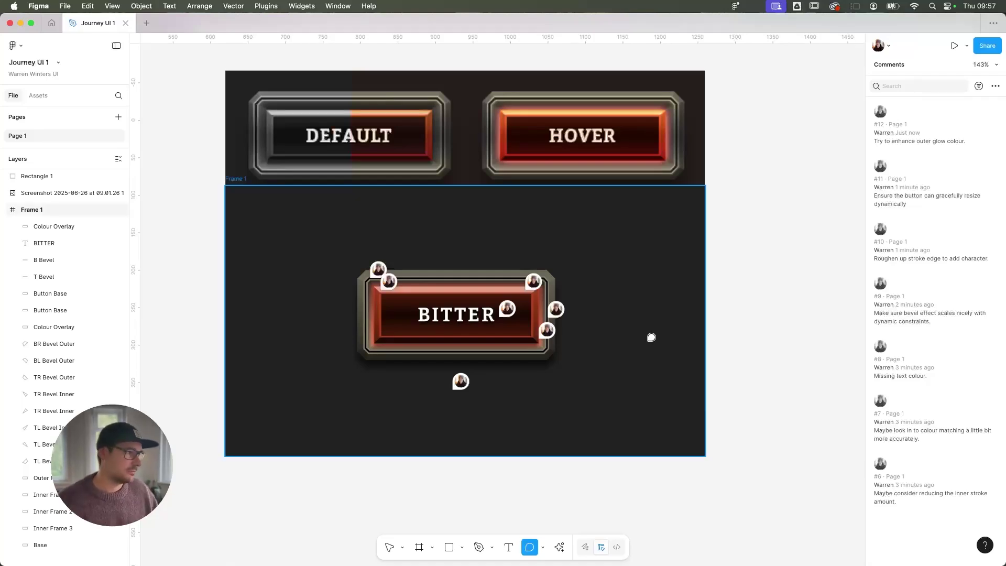
Hide all comments on the canvas and make them visible again.
click(112, 5)
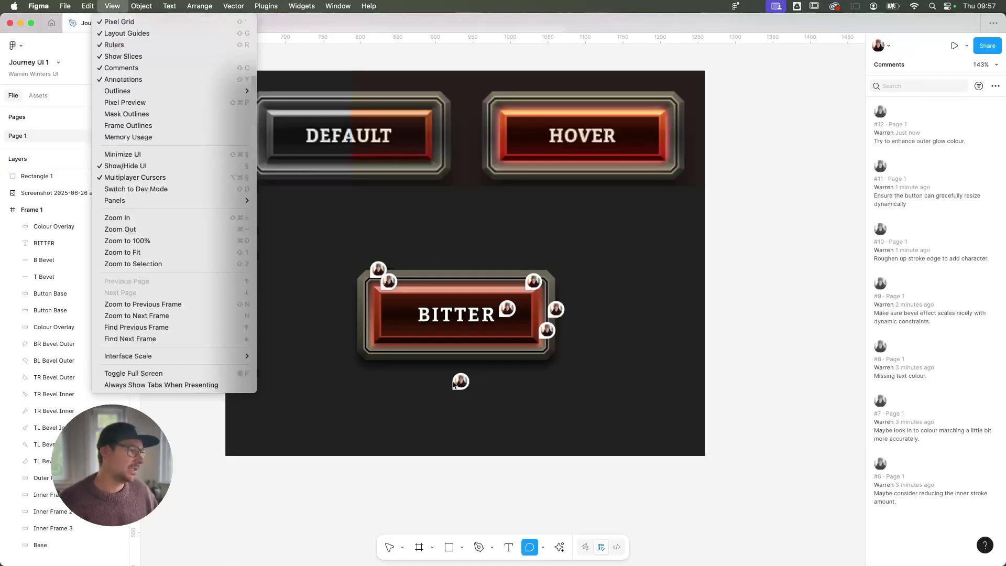
click(152, 69)
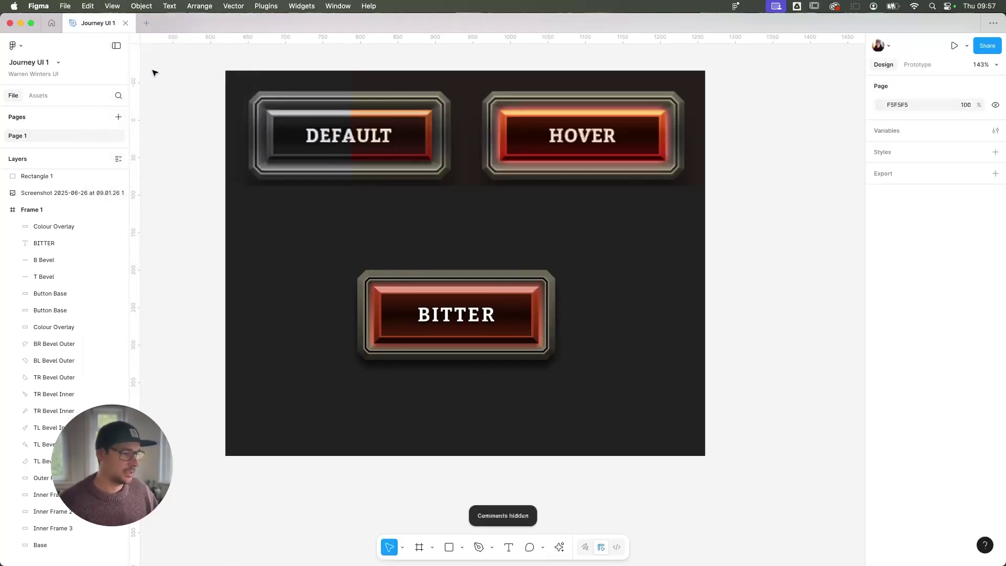
click(87, 5)
mouse_move(112, 6)
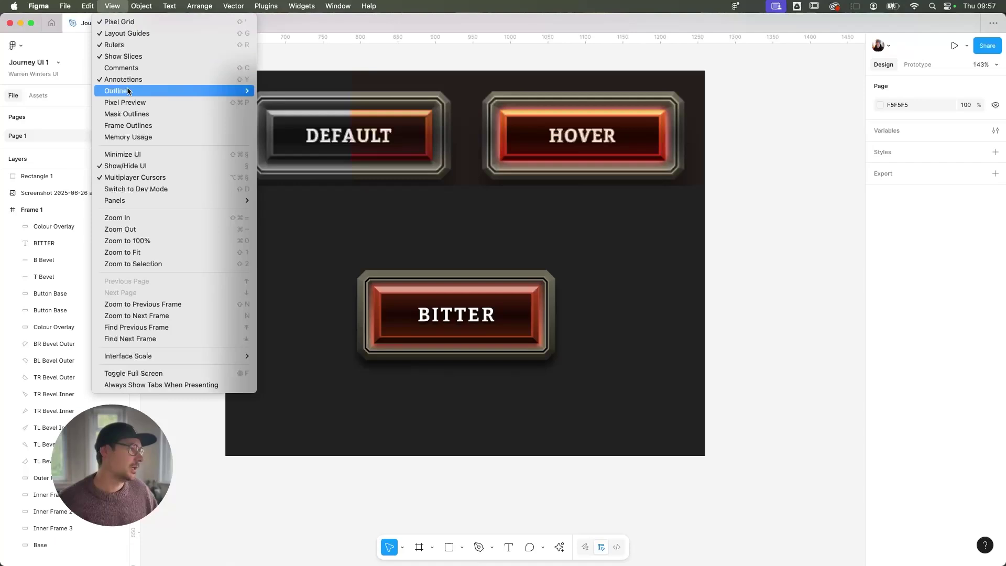
click(131, 67)
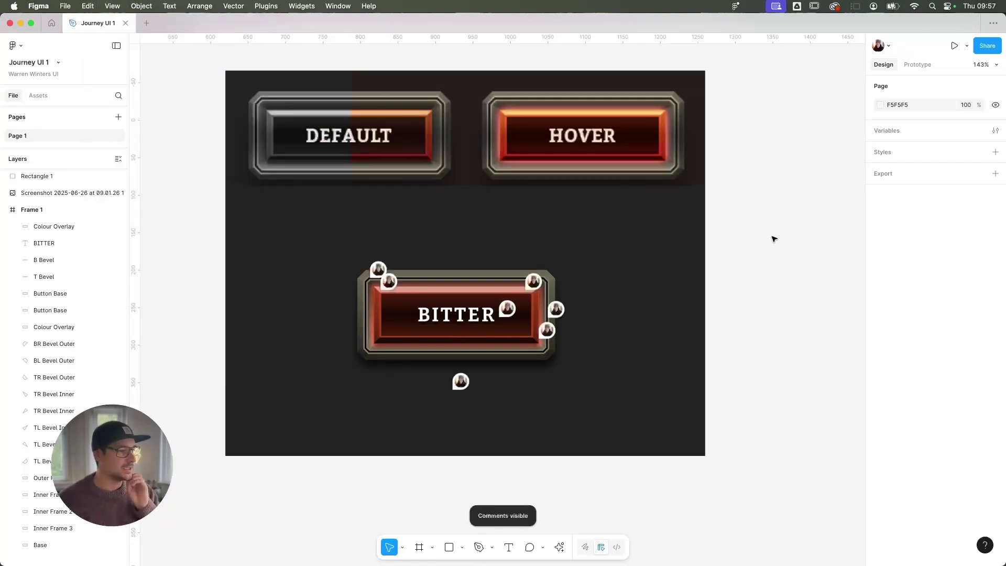